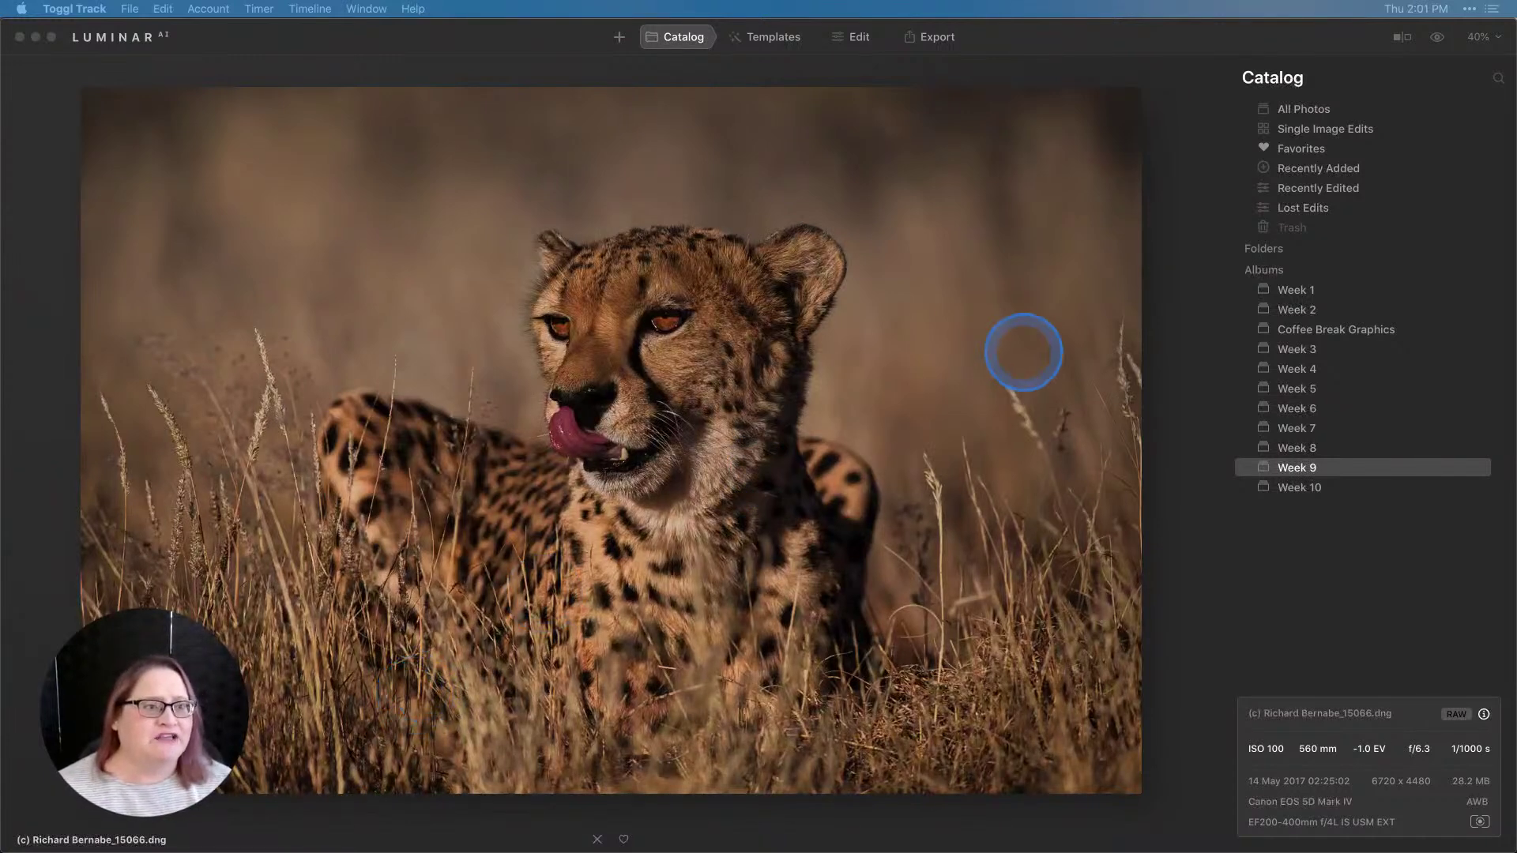
# Compare the cheetah photo's current edits against the unedited original.
pyautogui.click(1414, 80)
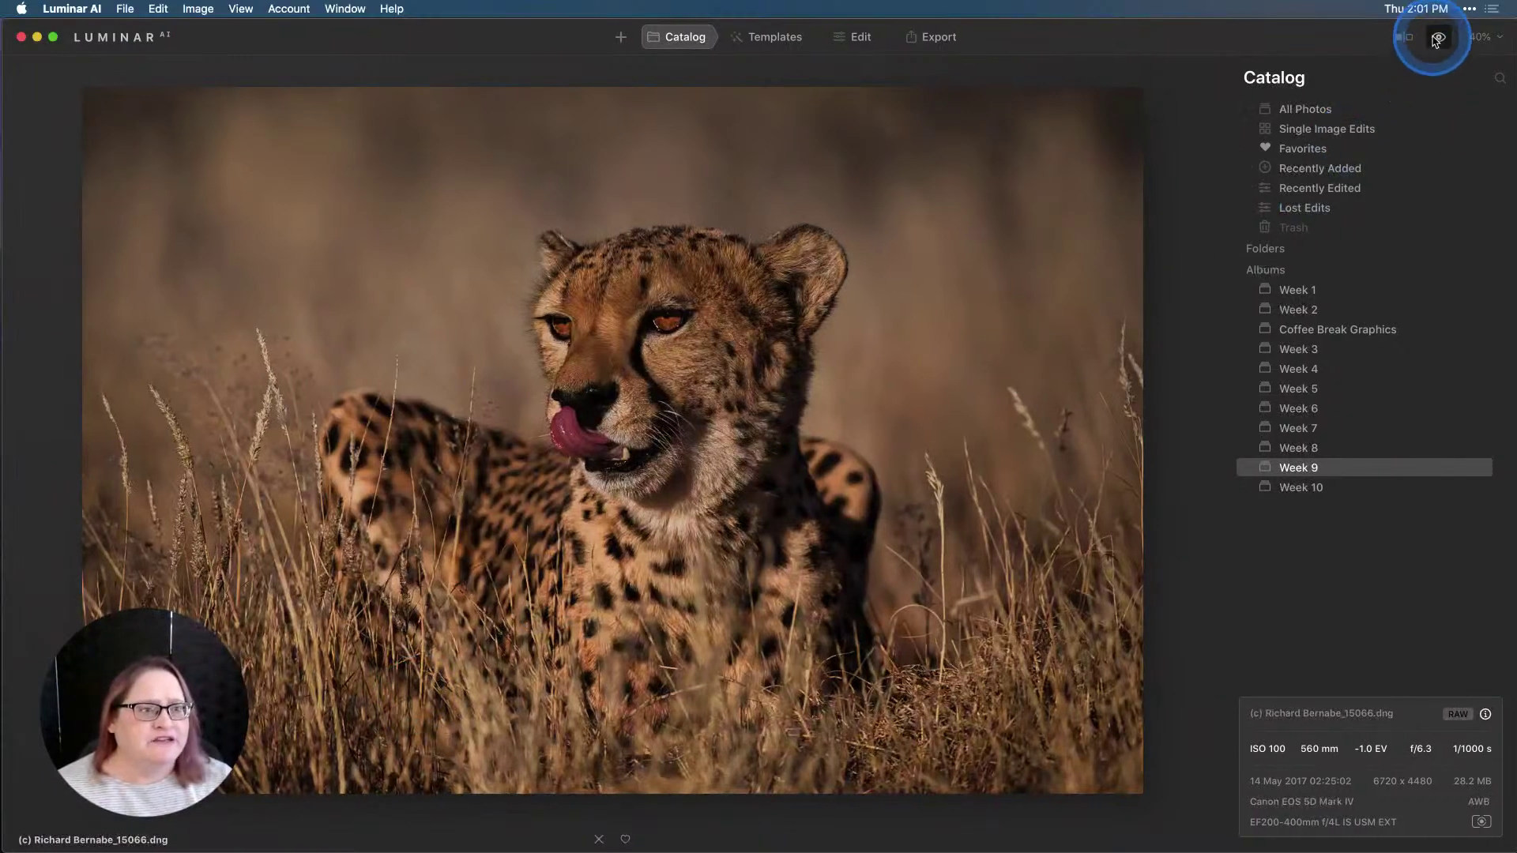
pyautogui.click(1436, 38)
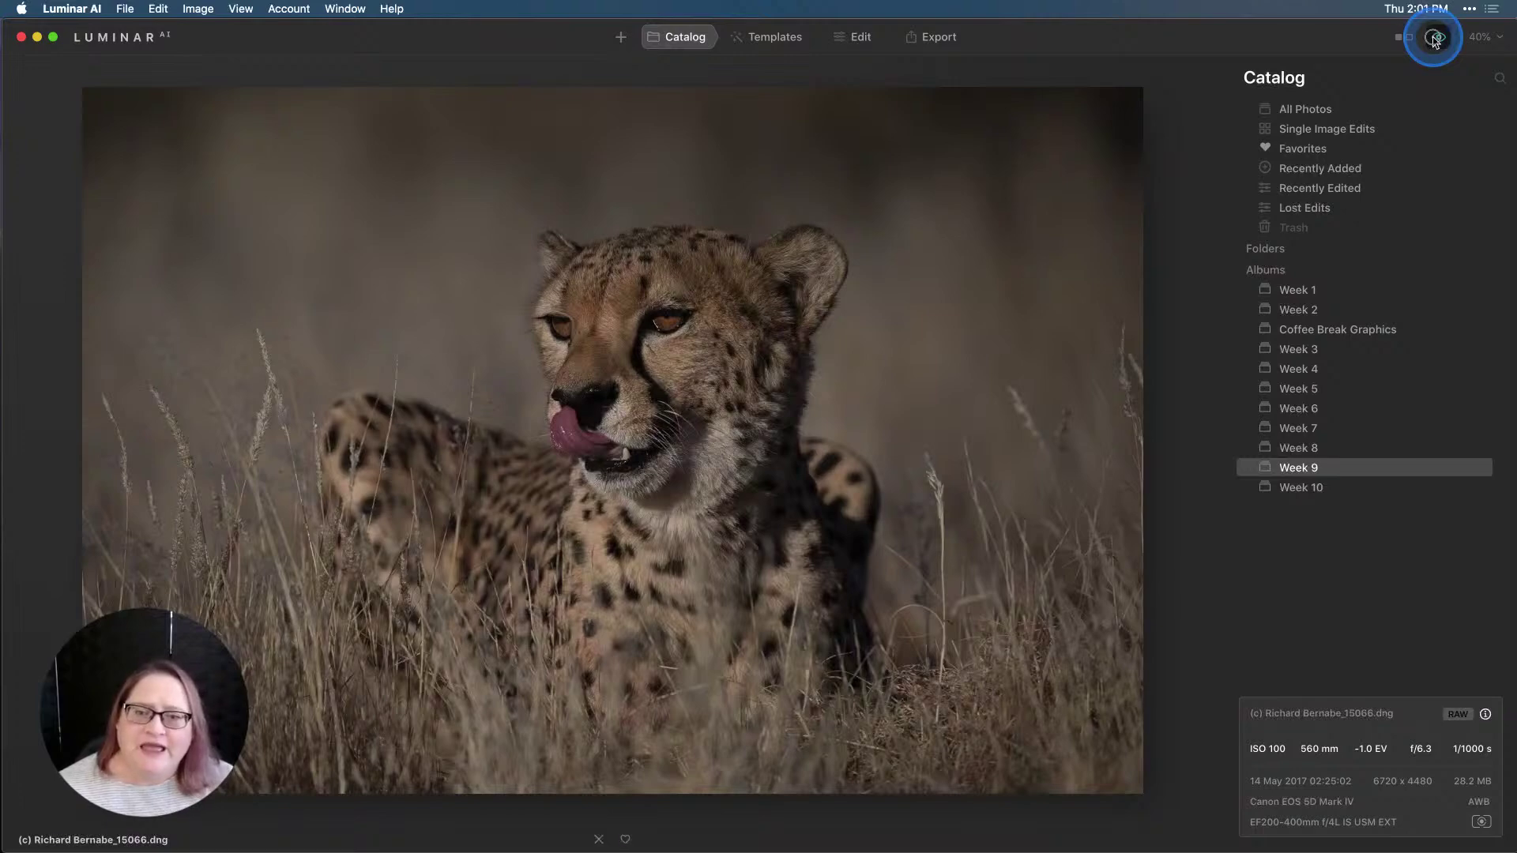
pyautogui.click(1437, 38)
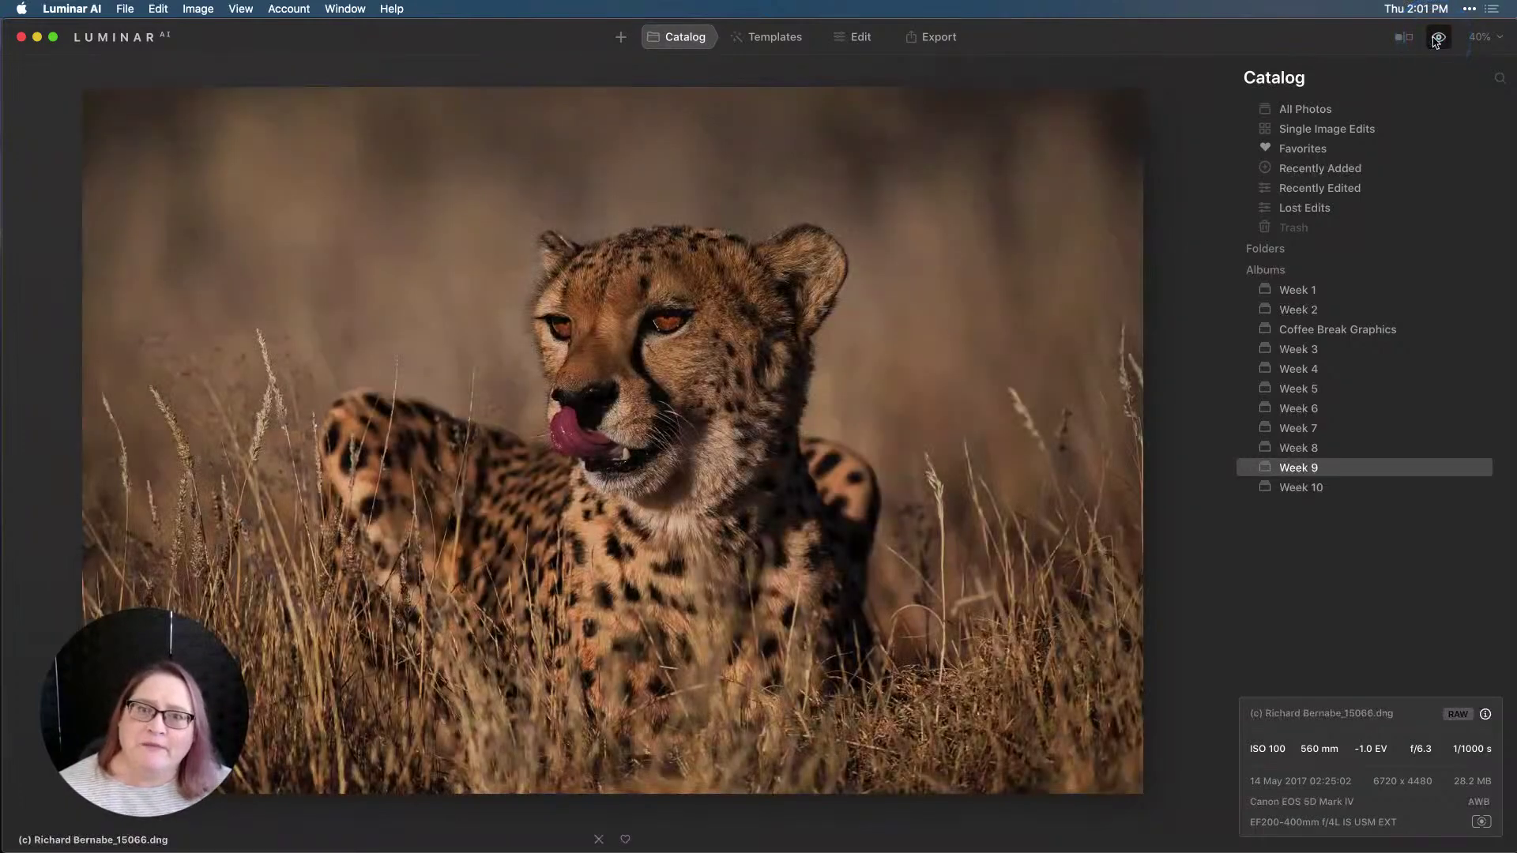
pyautogui.click(1436, 37)
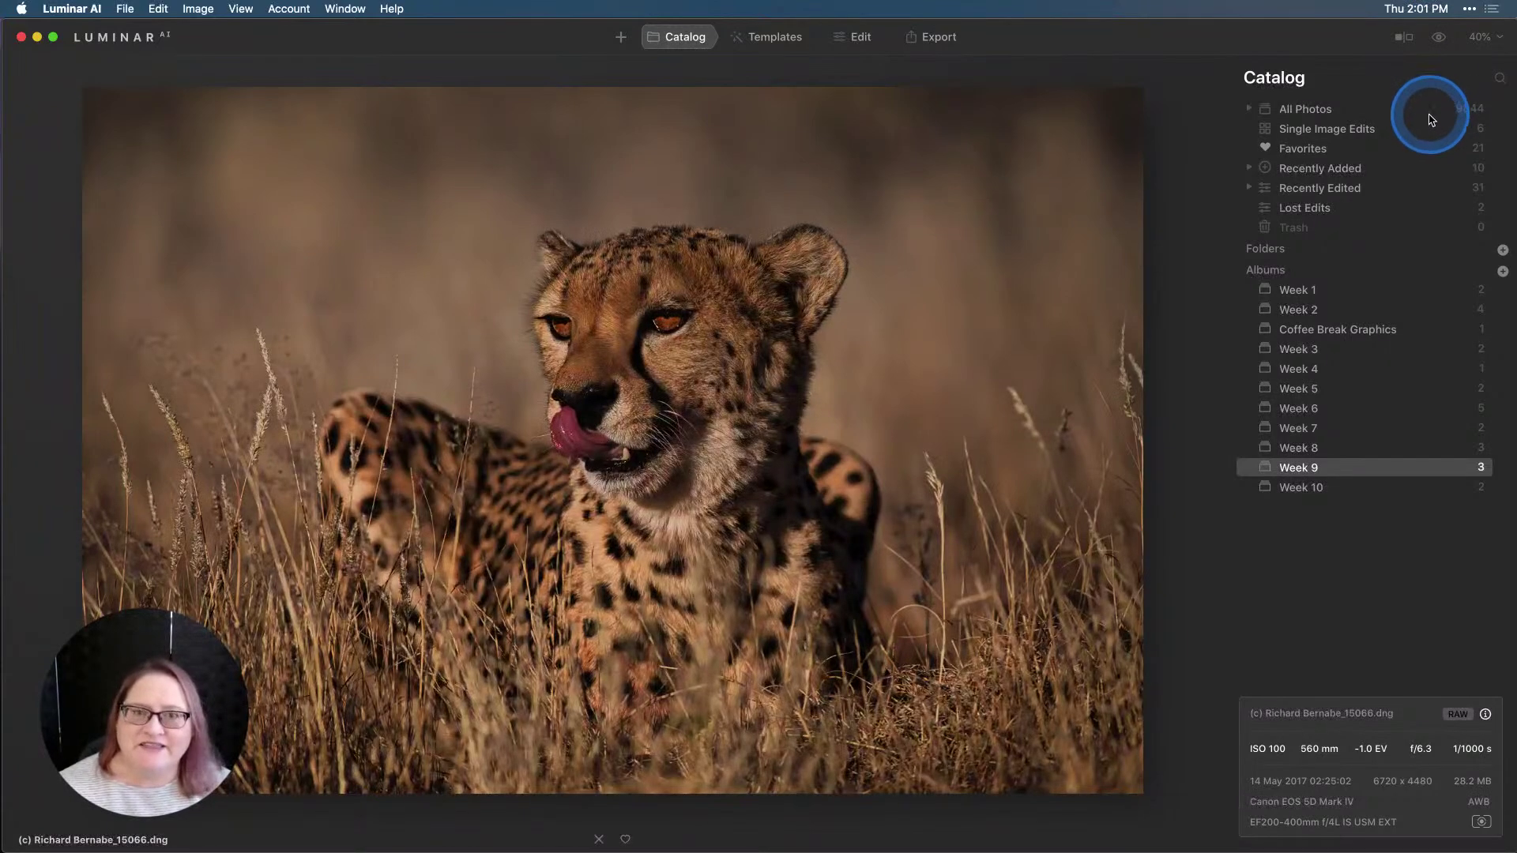
# Revert the cheetah photo to its Original state from the edit History.
pyautogui.click(857, 38)
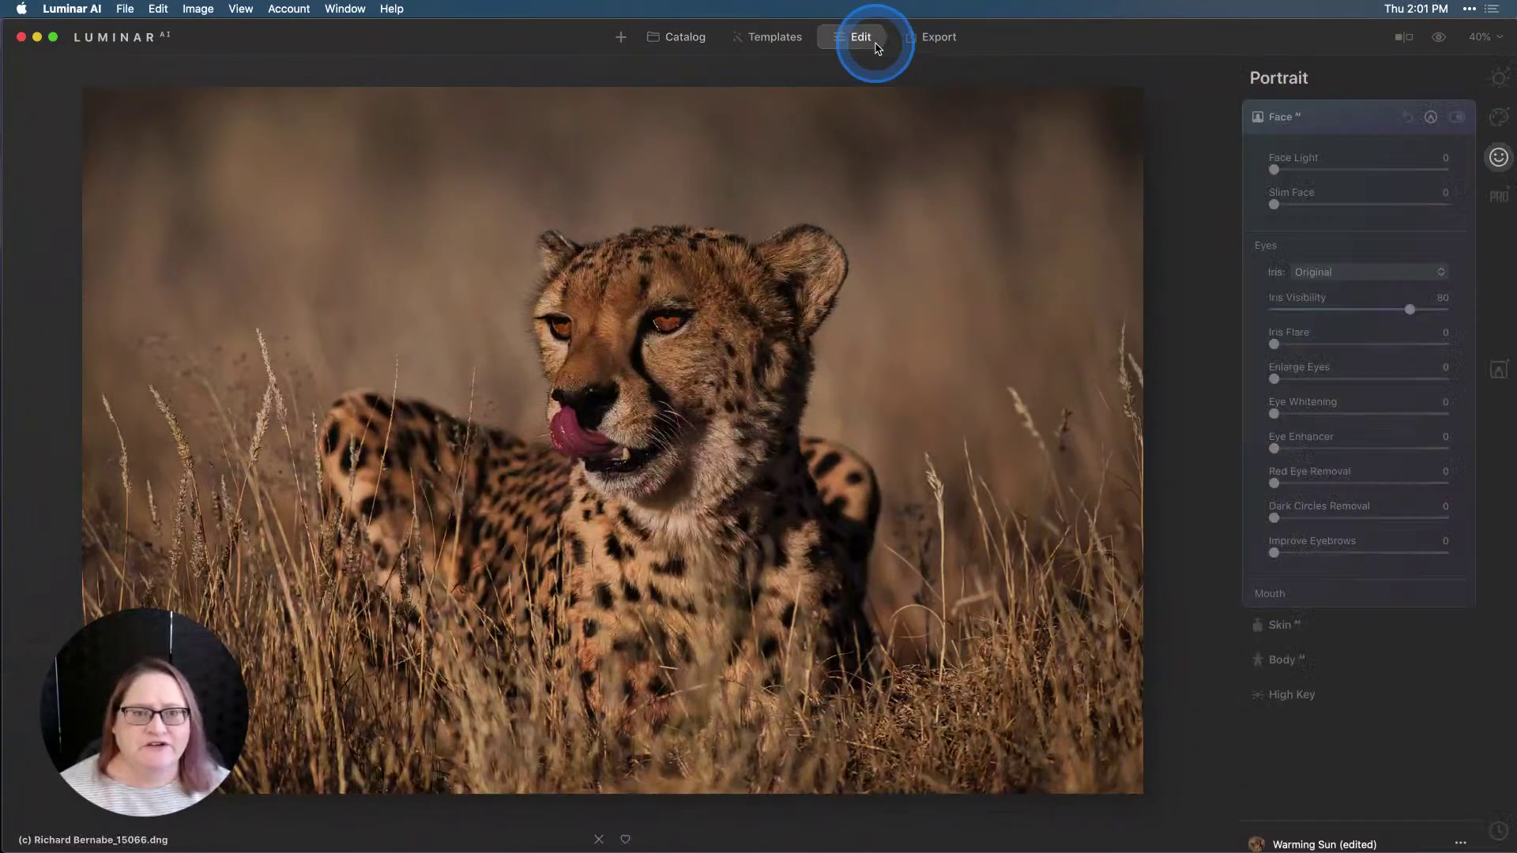
pyautogui.click(1499, 830)
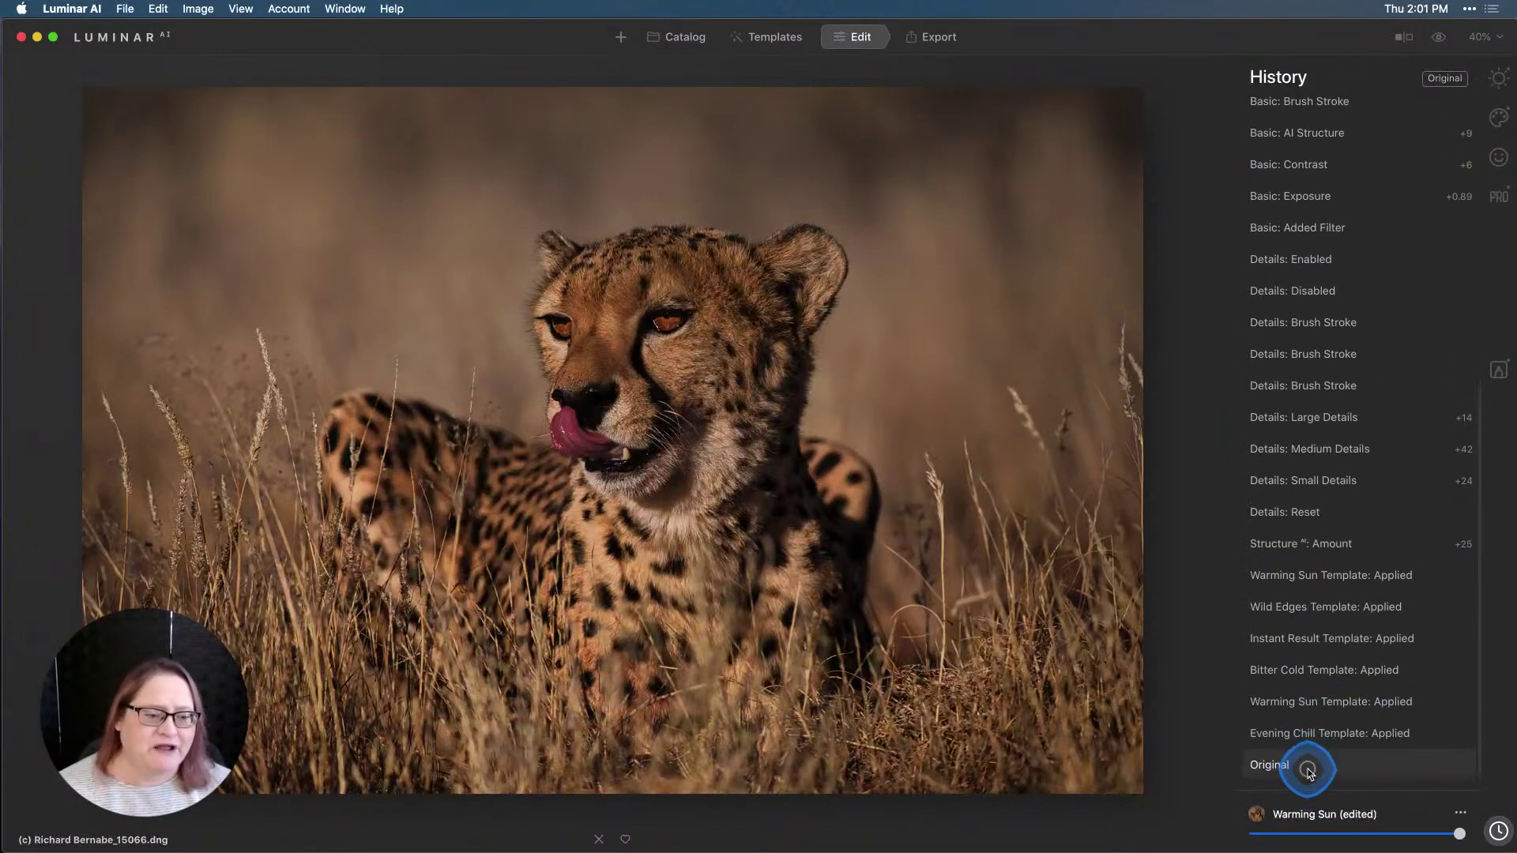
pyautogui.click(1313, 767)
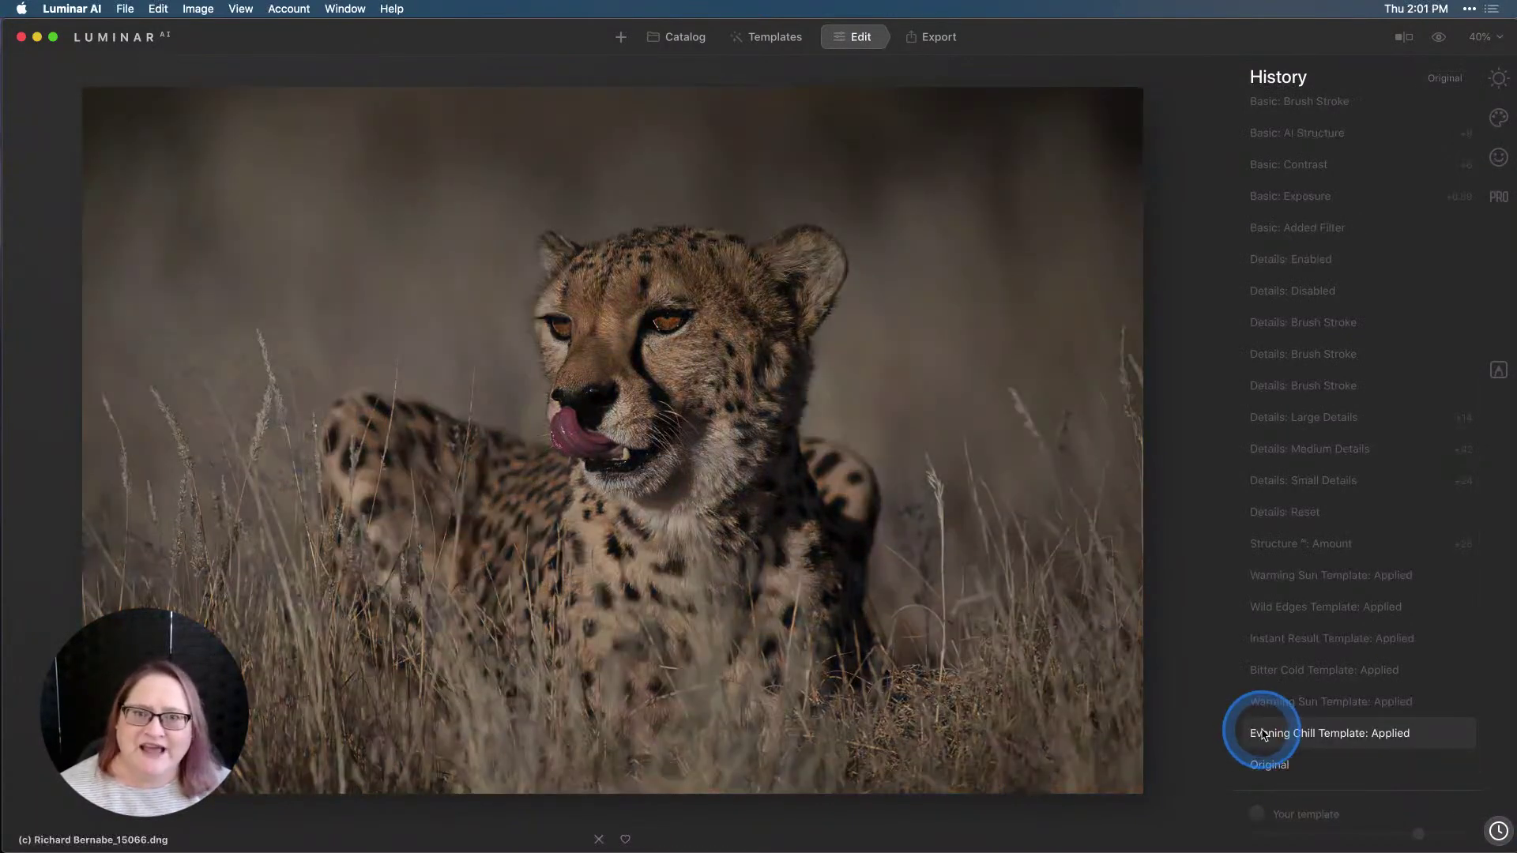
# Apply the Savannah collection's Warming Sun template, then compare it with the original.
pyautogui.click(764, 37)
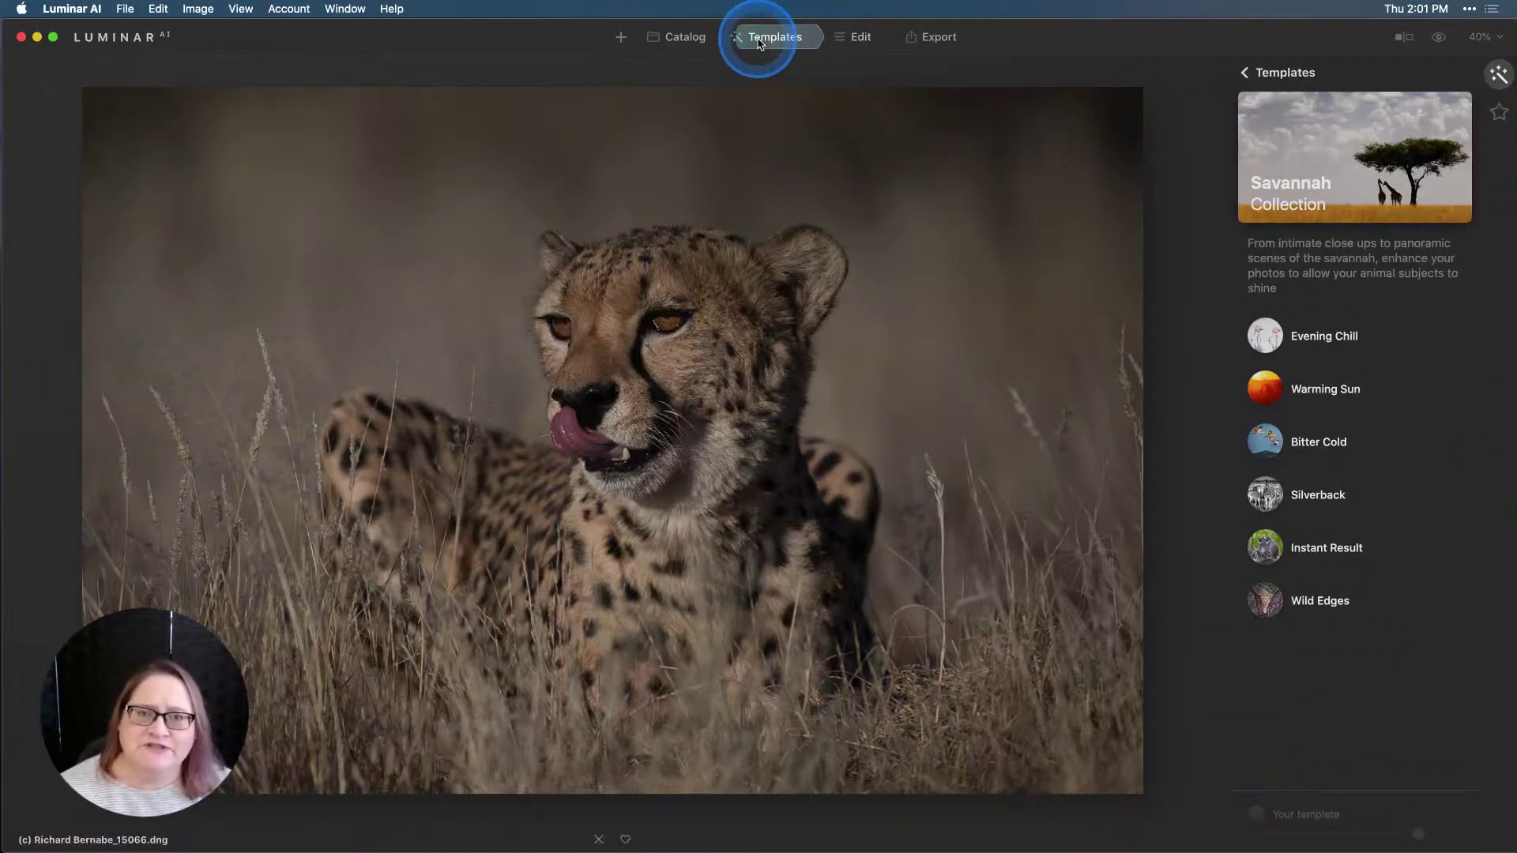
pyautogui.click(1245, 72)
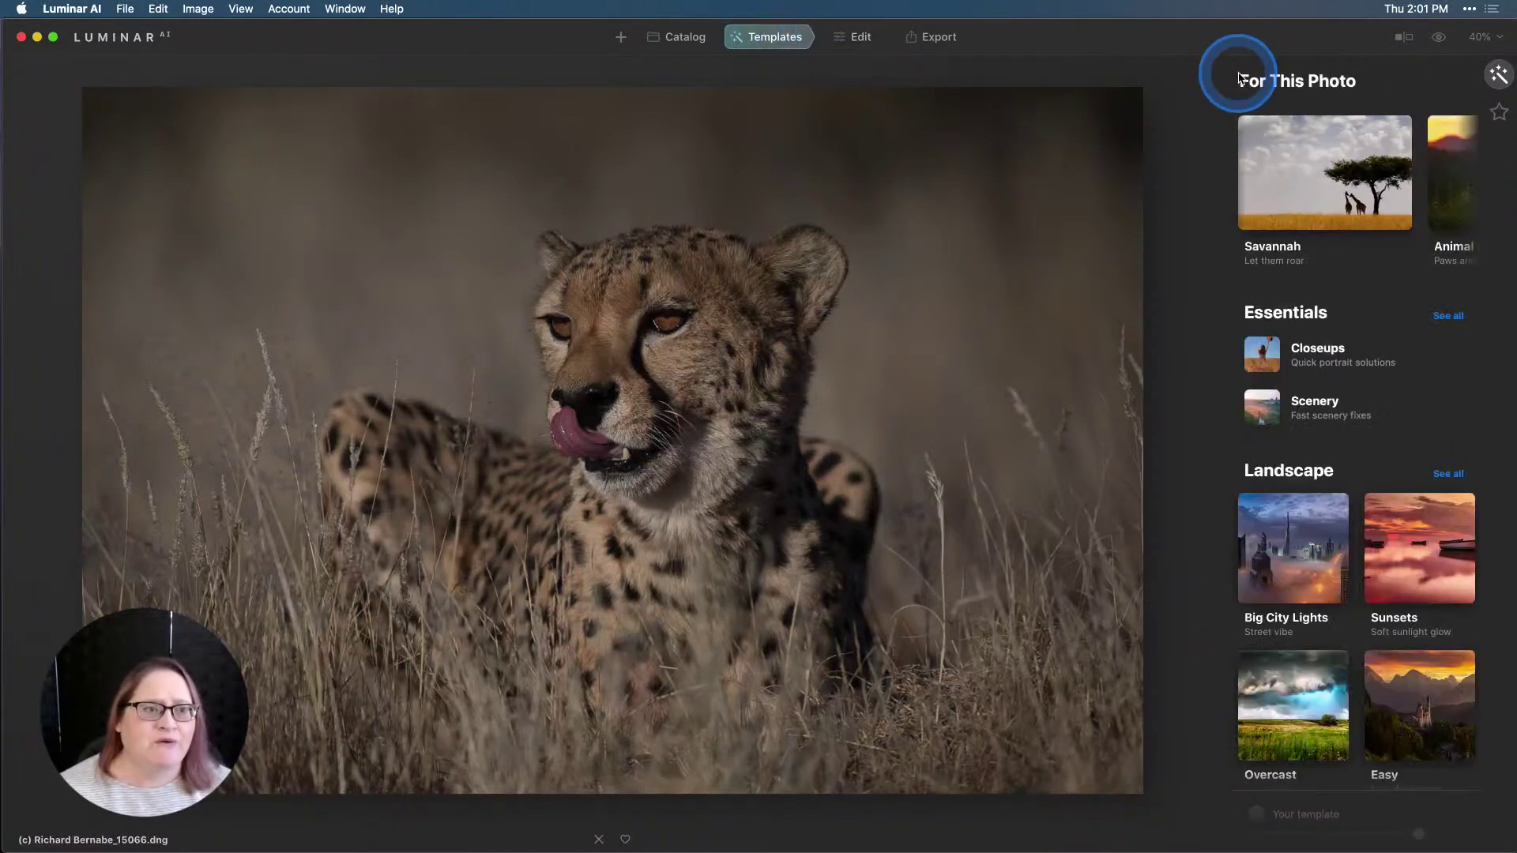
pyautogui.hscroll(3, 1287, 197)
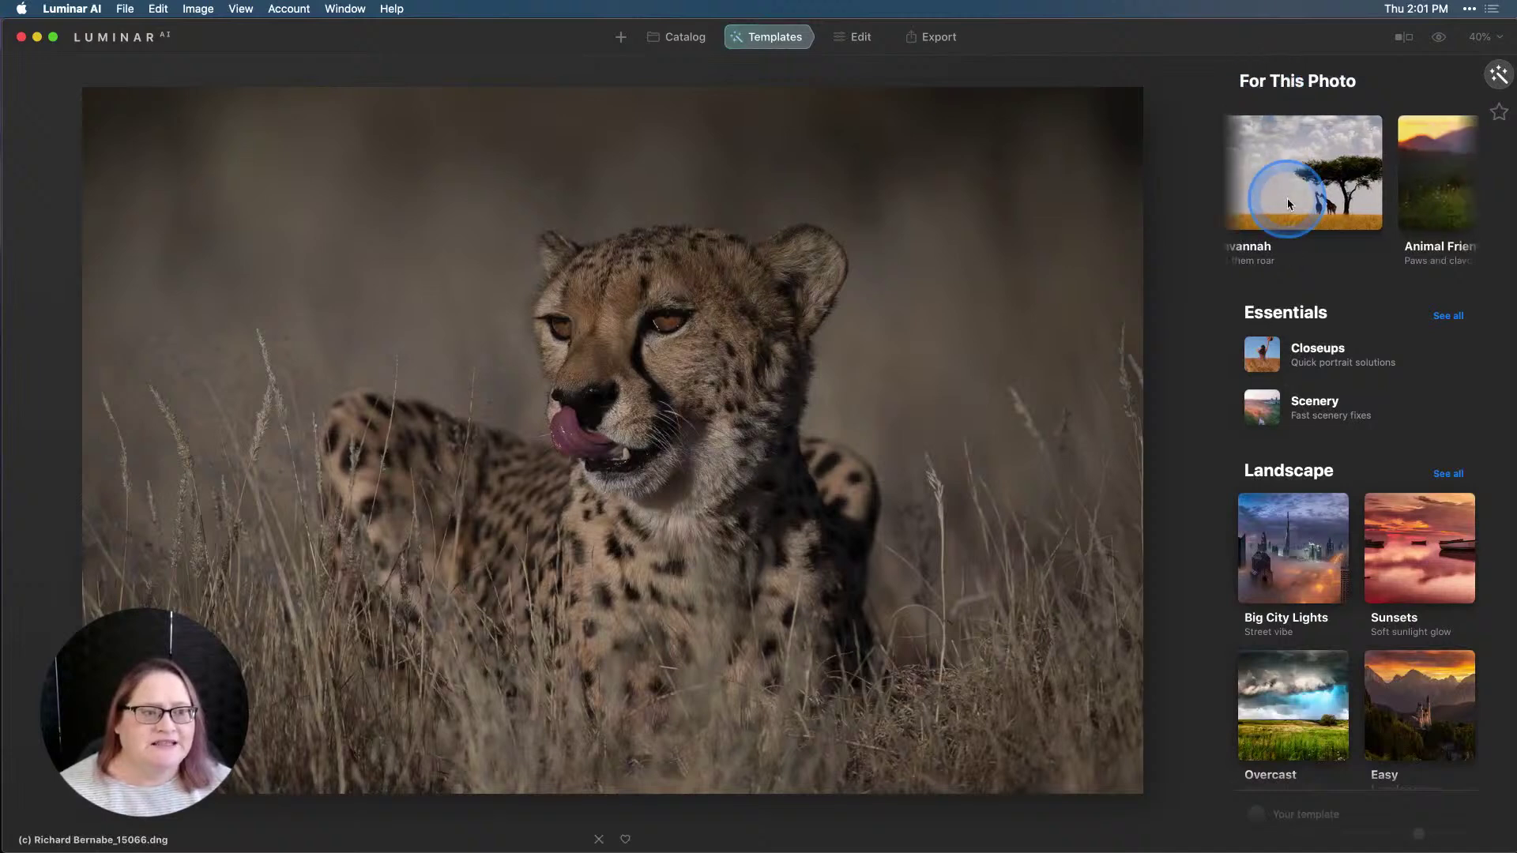
pyautogui.hscroll(2, 1287, 204)
pyautogui.hscroll(-5, 1287, 203)
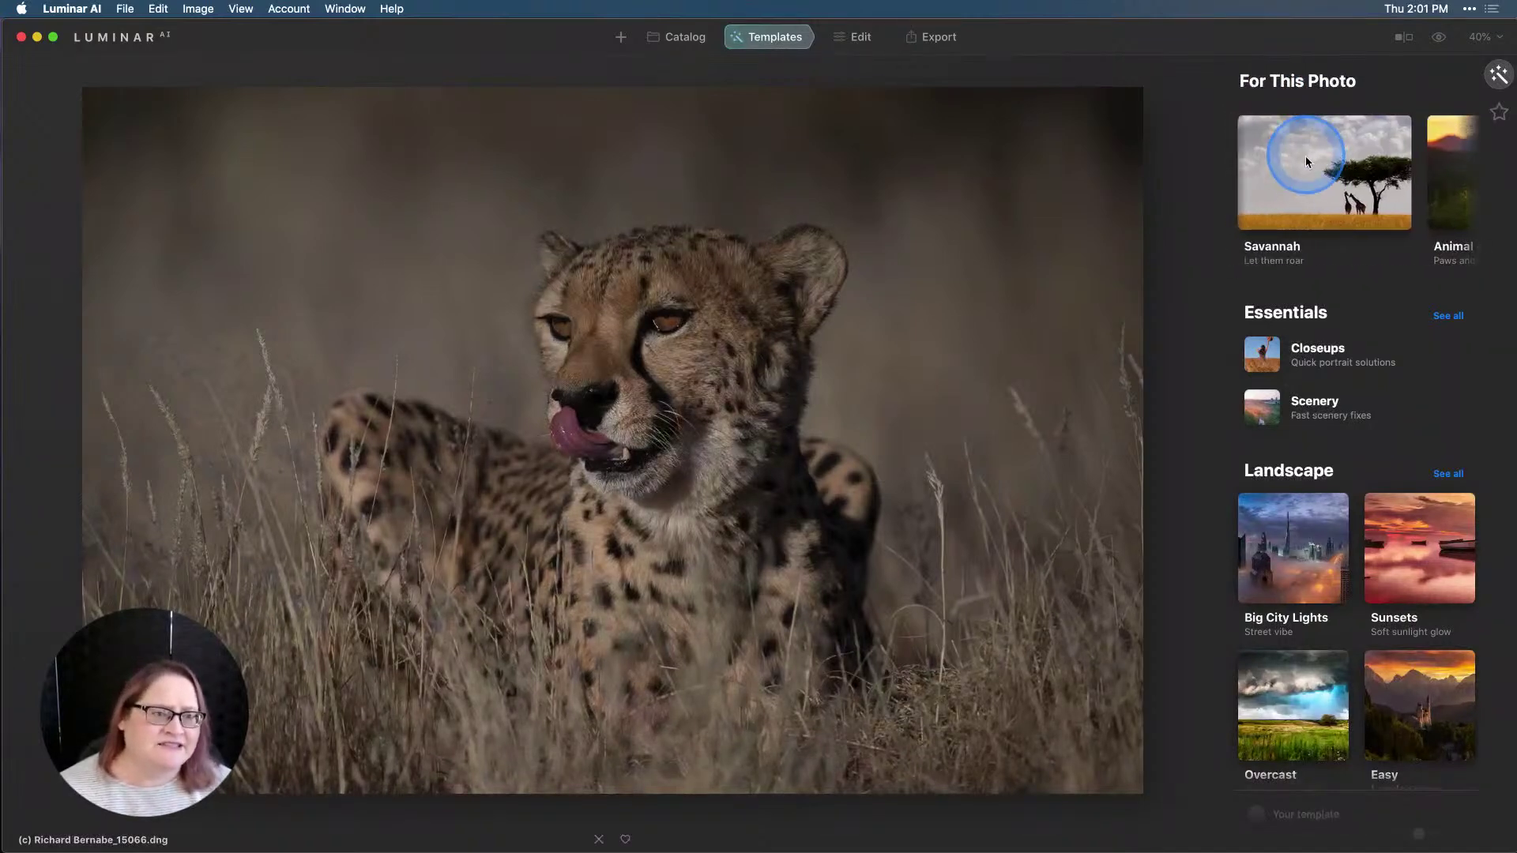
pyautogui.click(1337, 184)
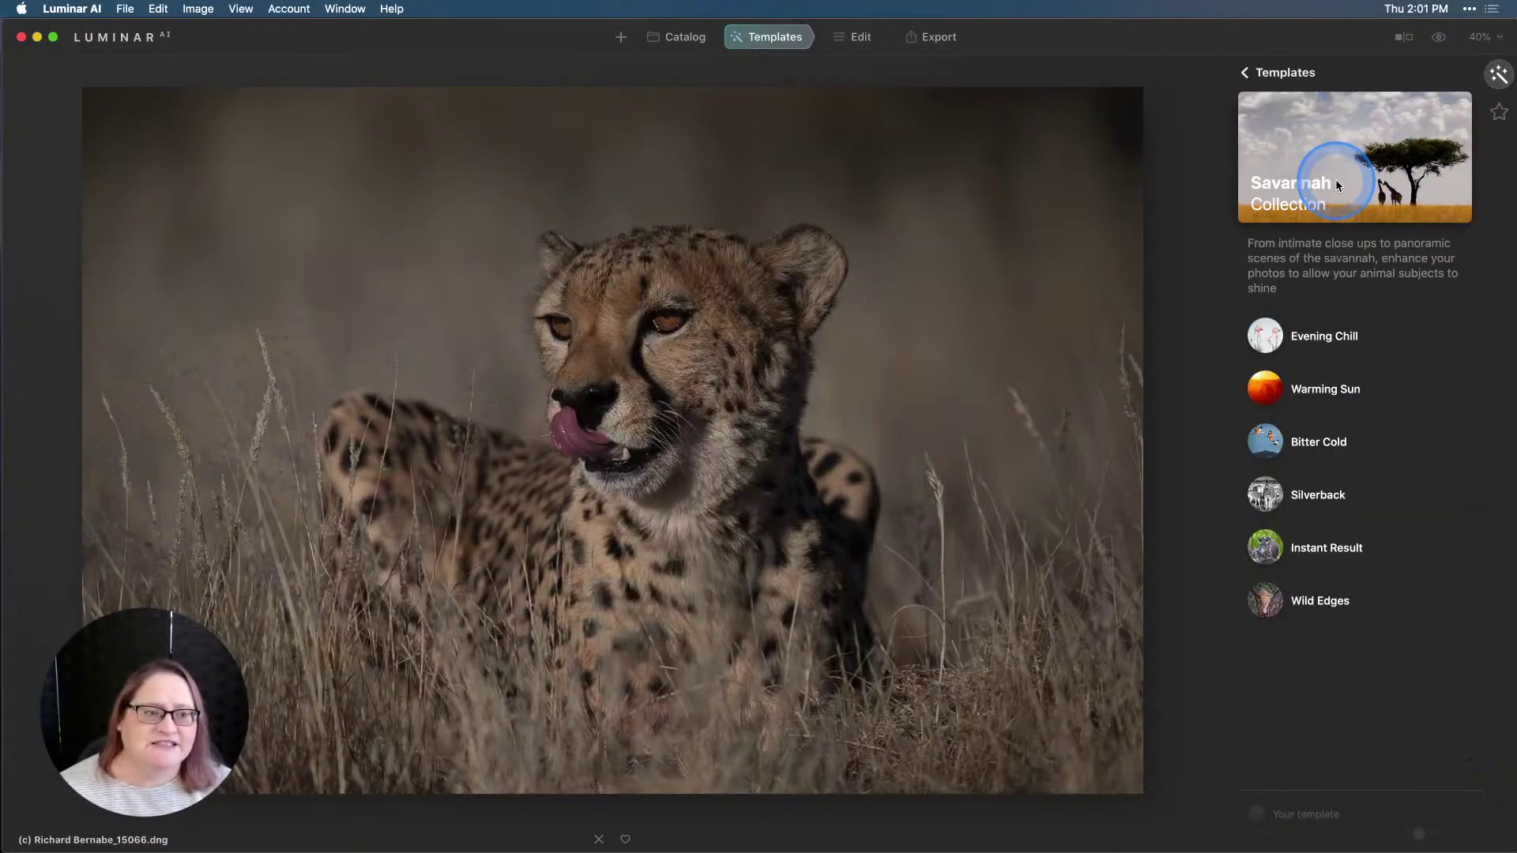
pyautogui.click(1334, 402)
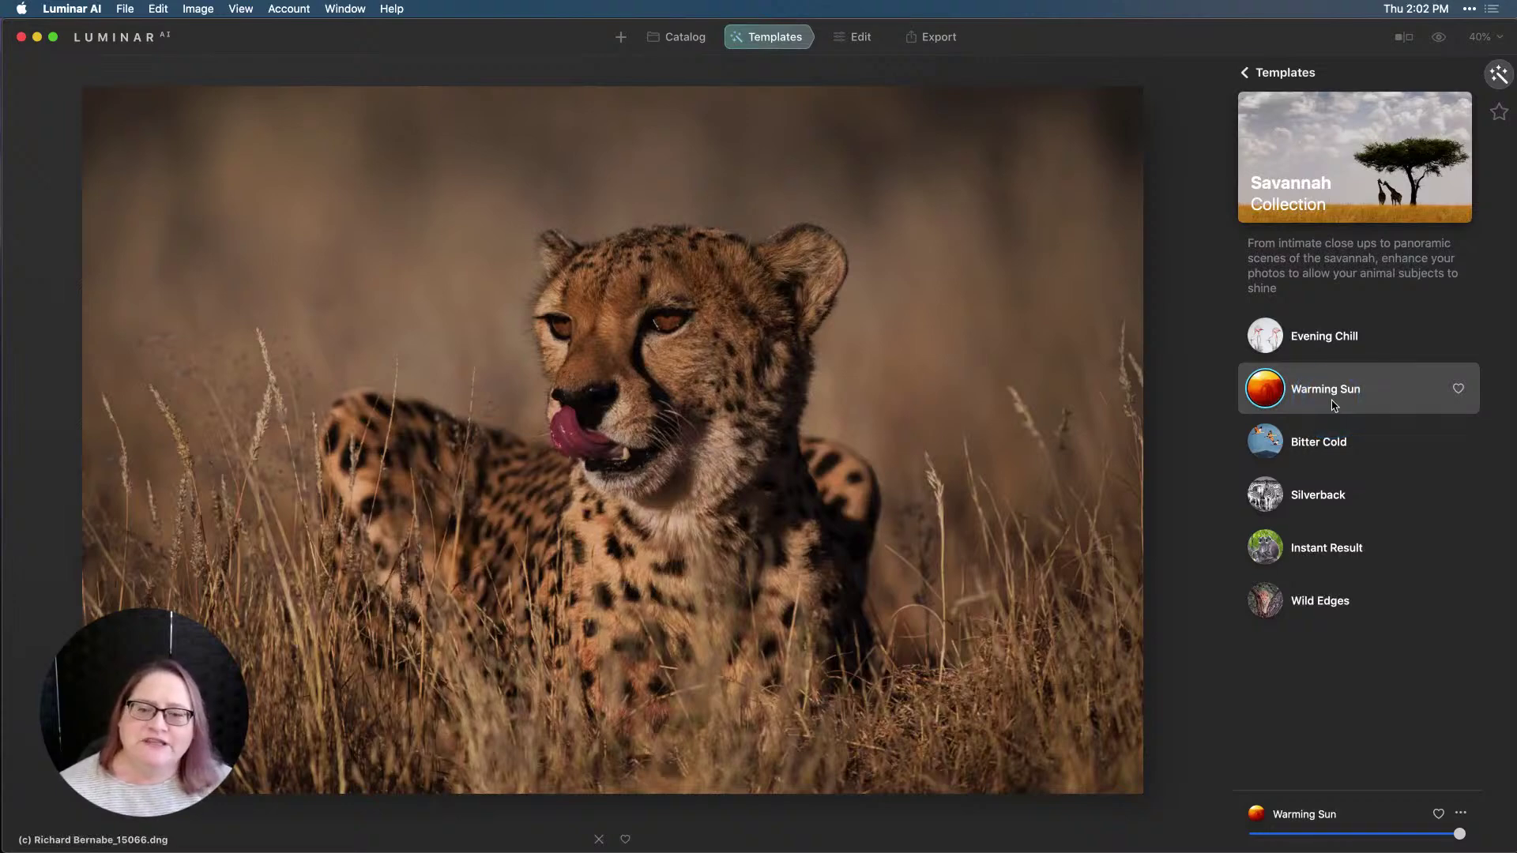
pyautogui.click(1331, 398)
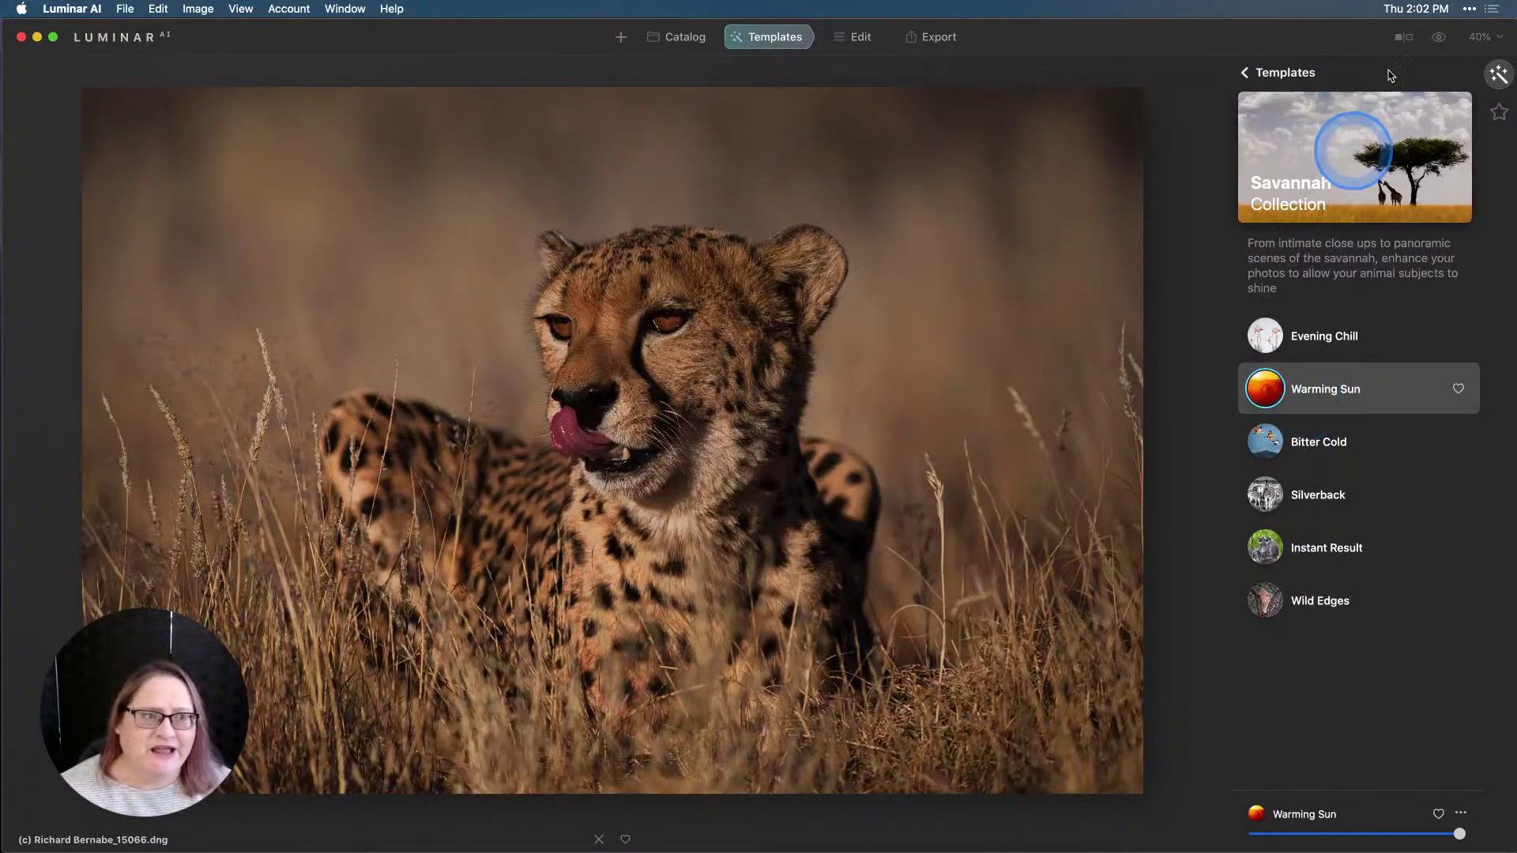
pyautogui.click(1439, 38)
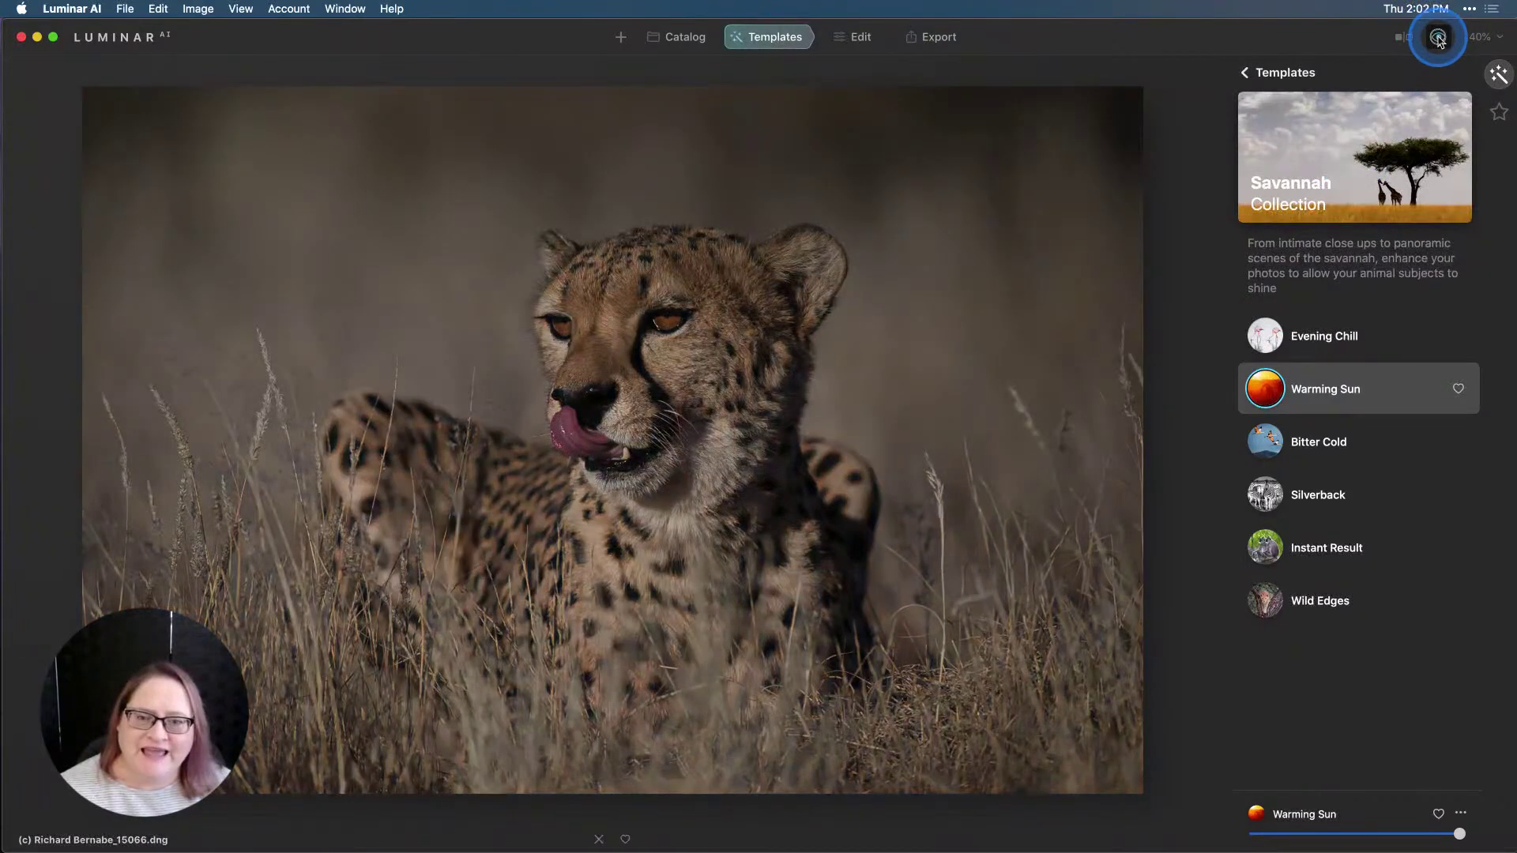
pyautogui.click(1439, 38)
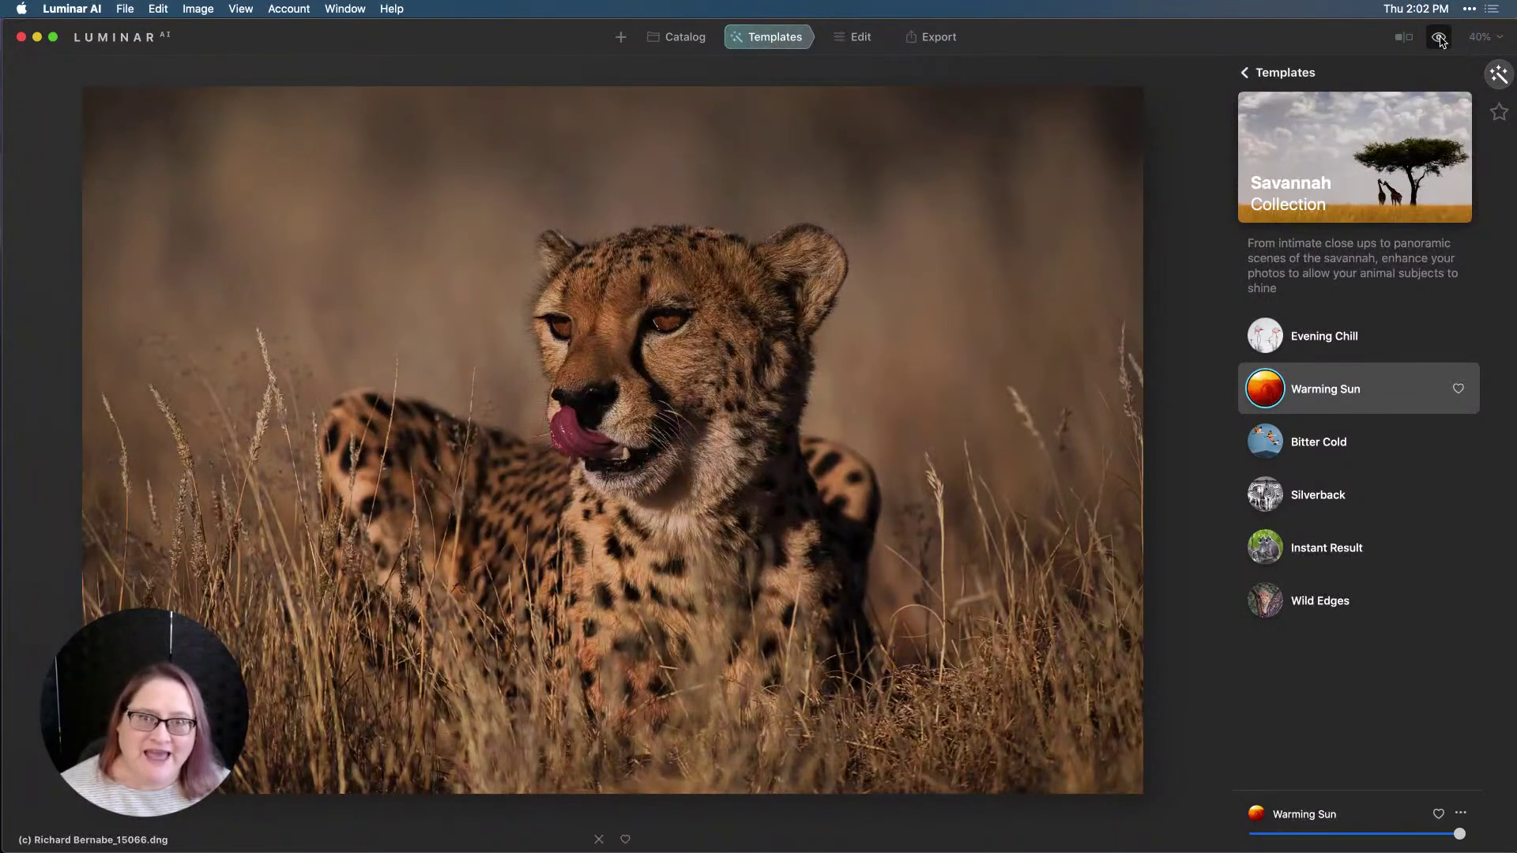
# Set the Essentials Structure Amount to 45 and toggle it off and on to compare.
pyautogui.click(853, 39)
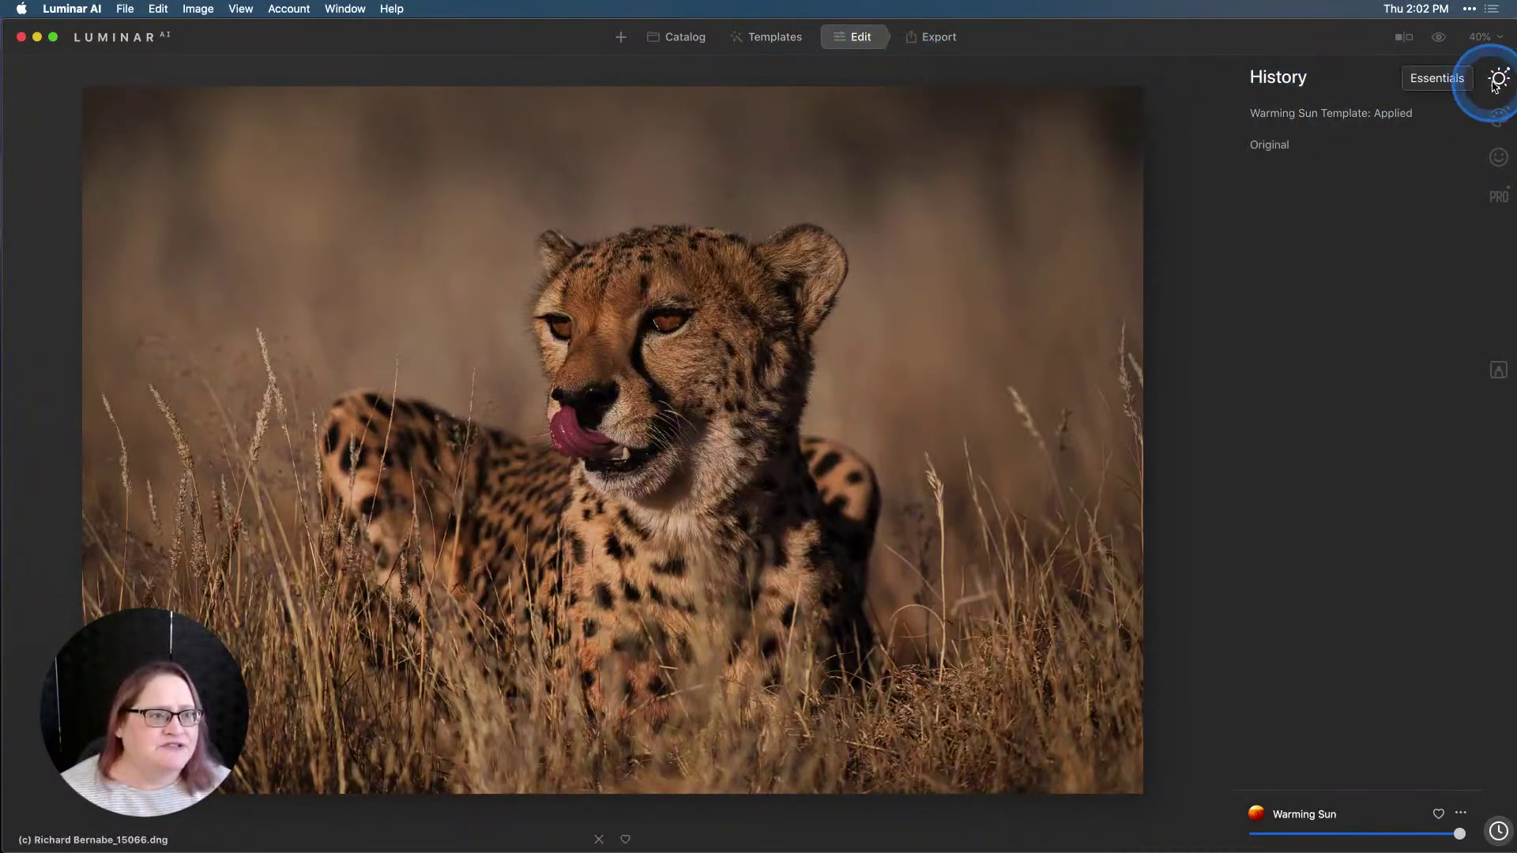
pyautogui.click(1497, 80)
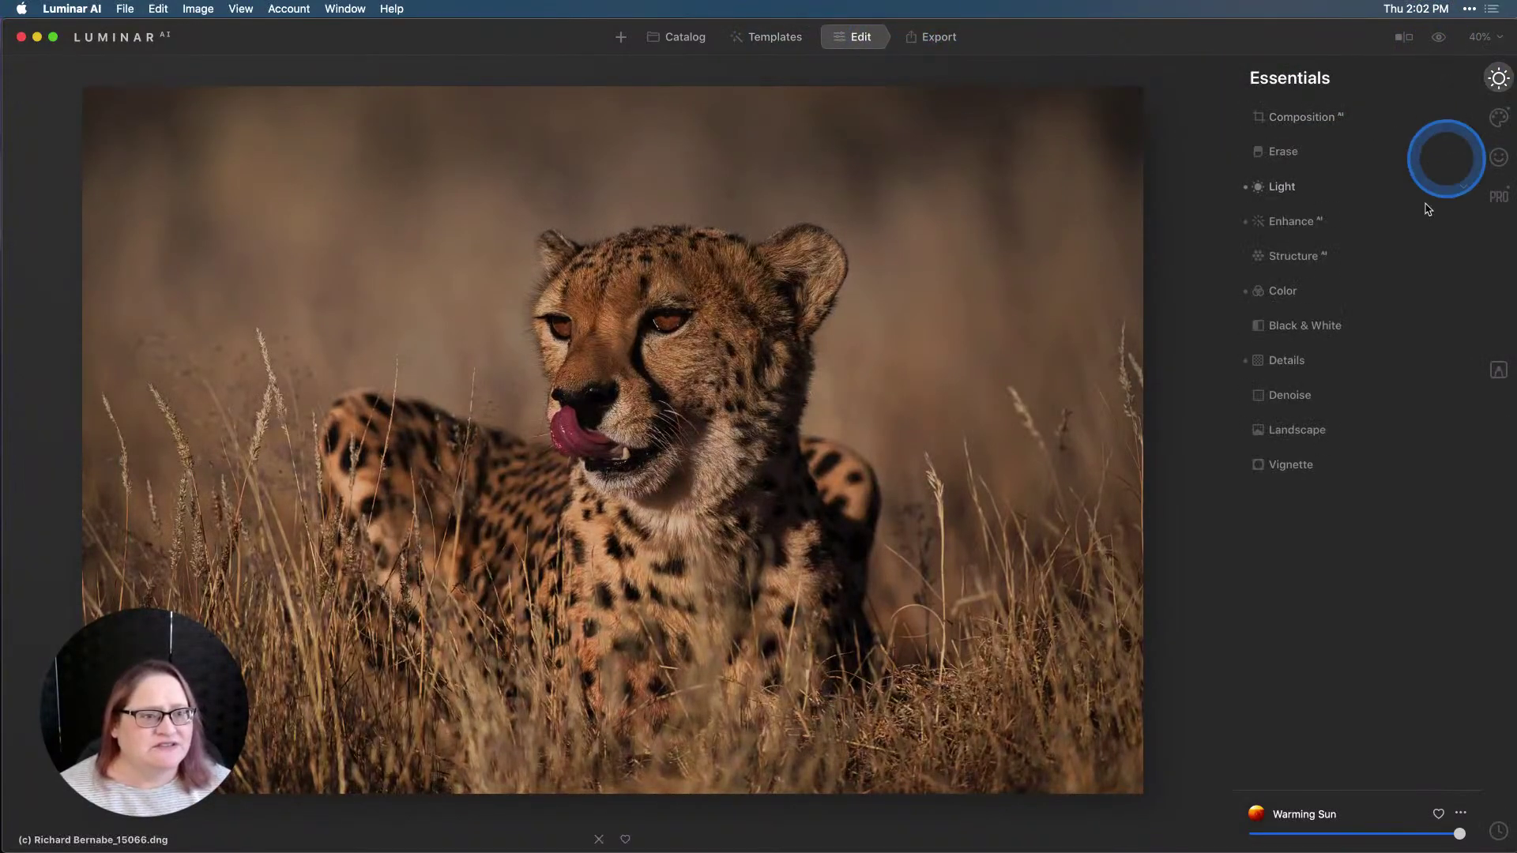
pyautogui.click(1309, 254)
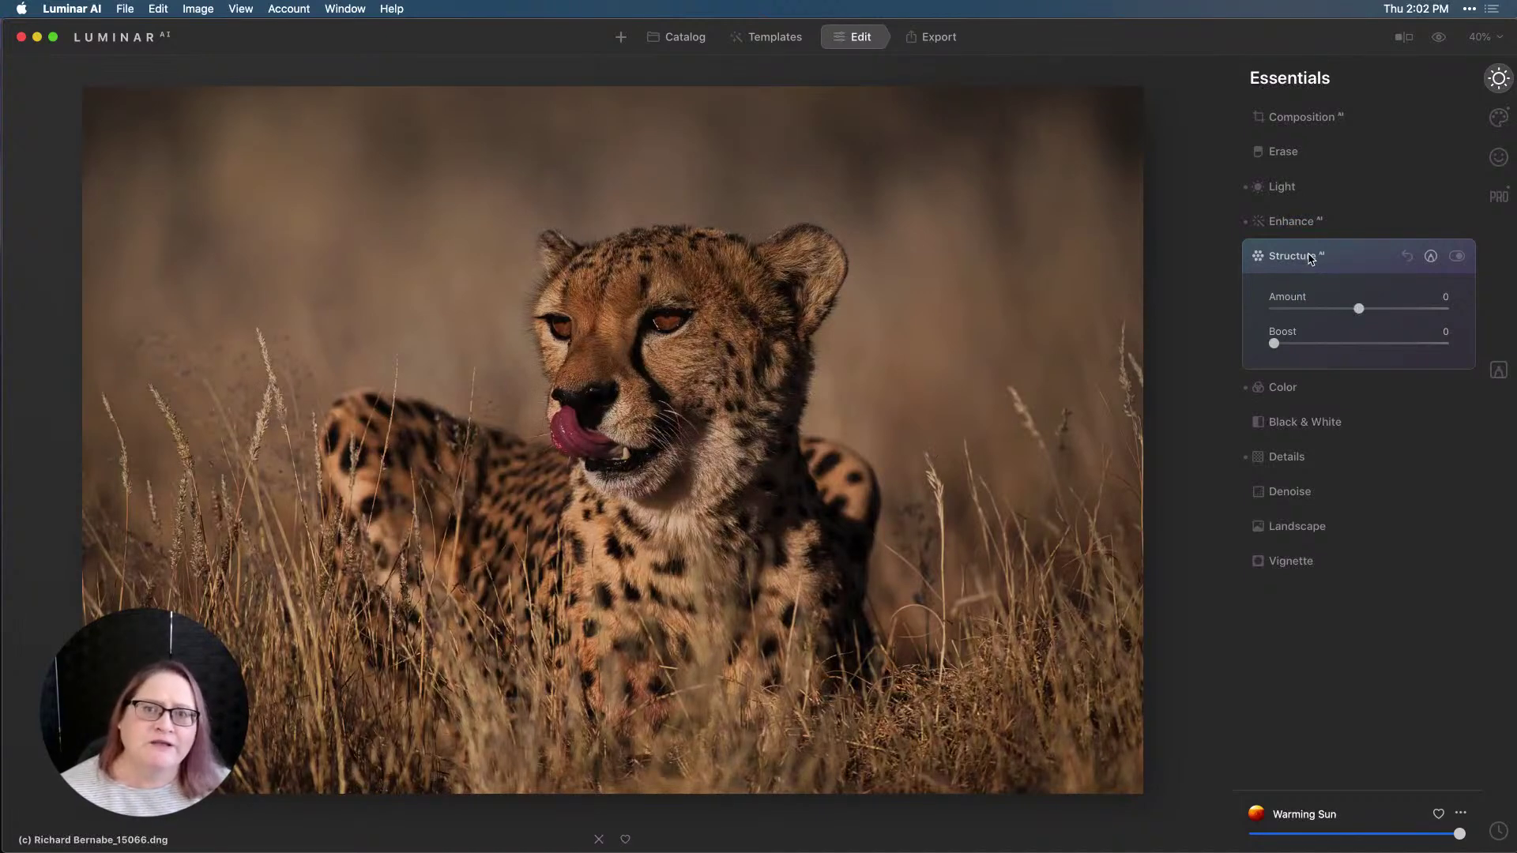
pyautogui.moveTo(1333, 283); pyautogui.dragTo(1397, 310)
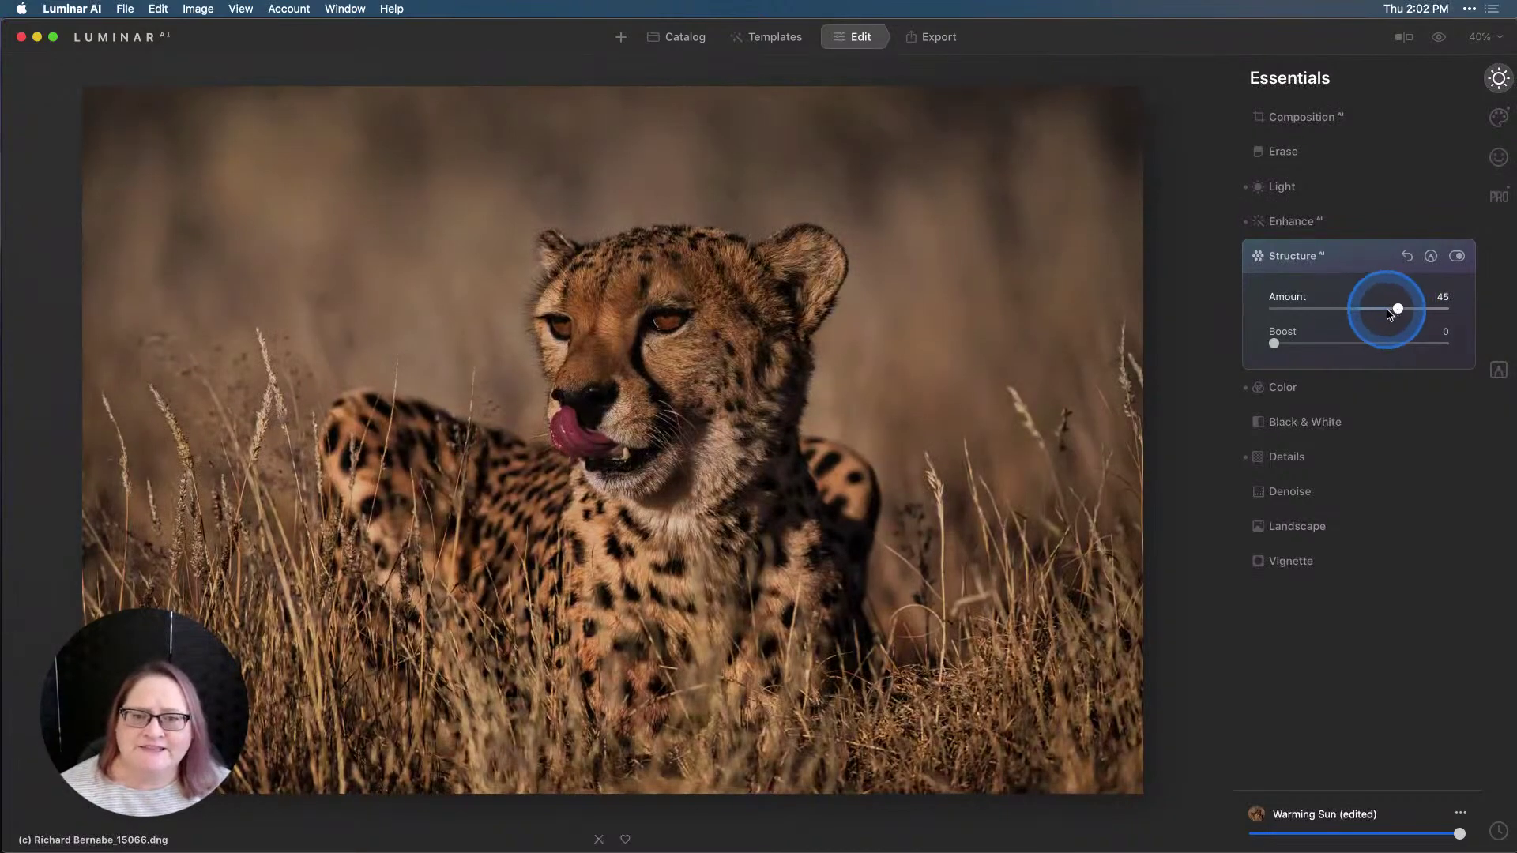
pyautogui.click(1461, 261)
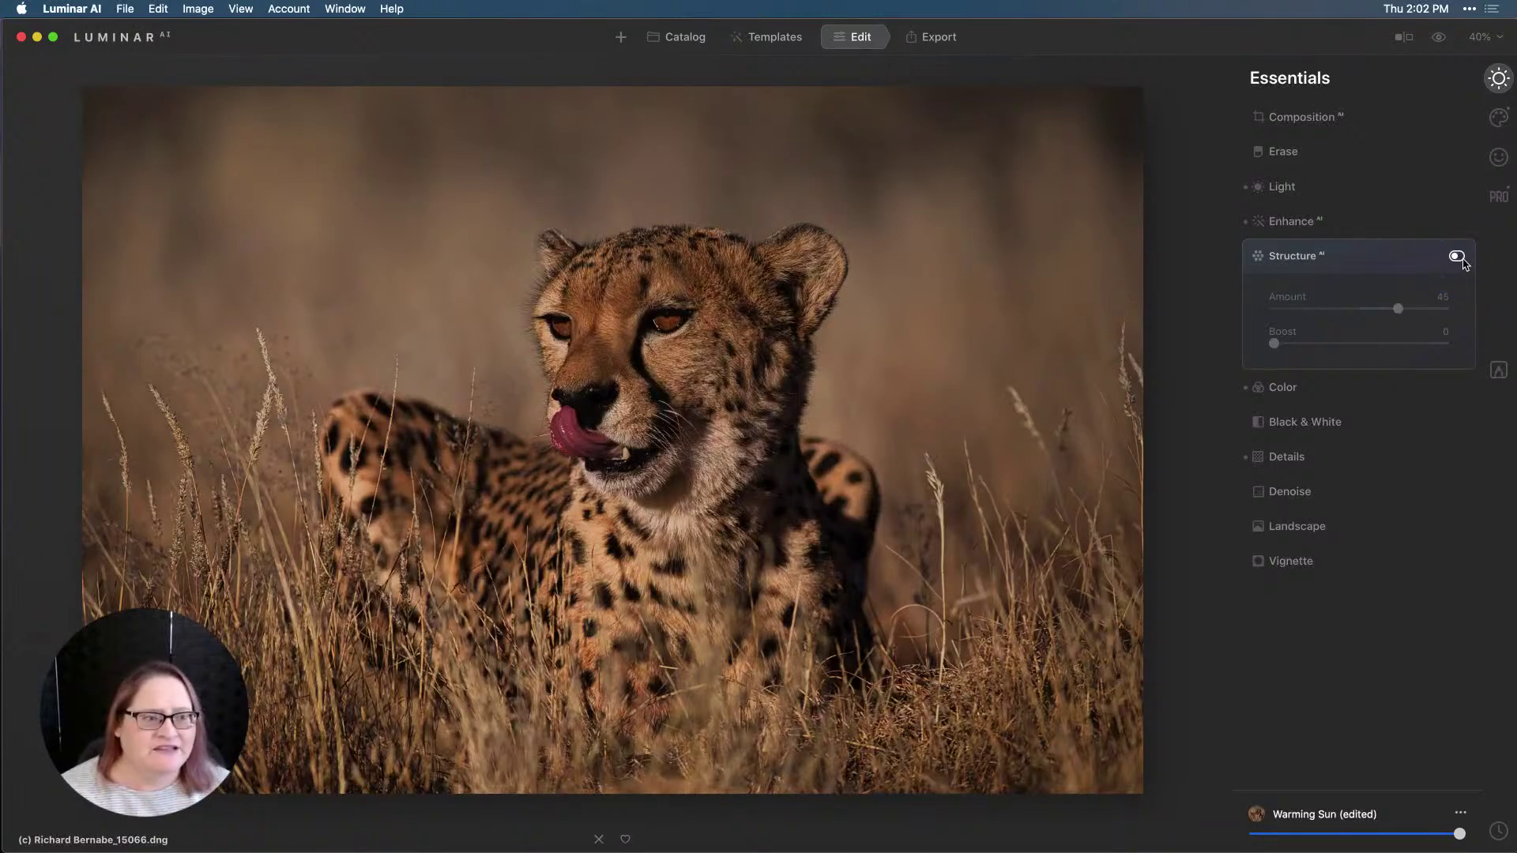
pyautogui.click(1461, 260)
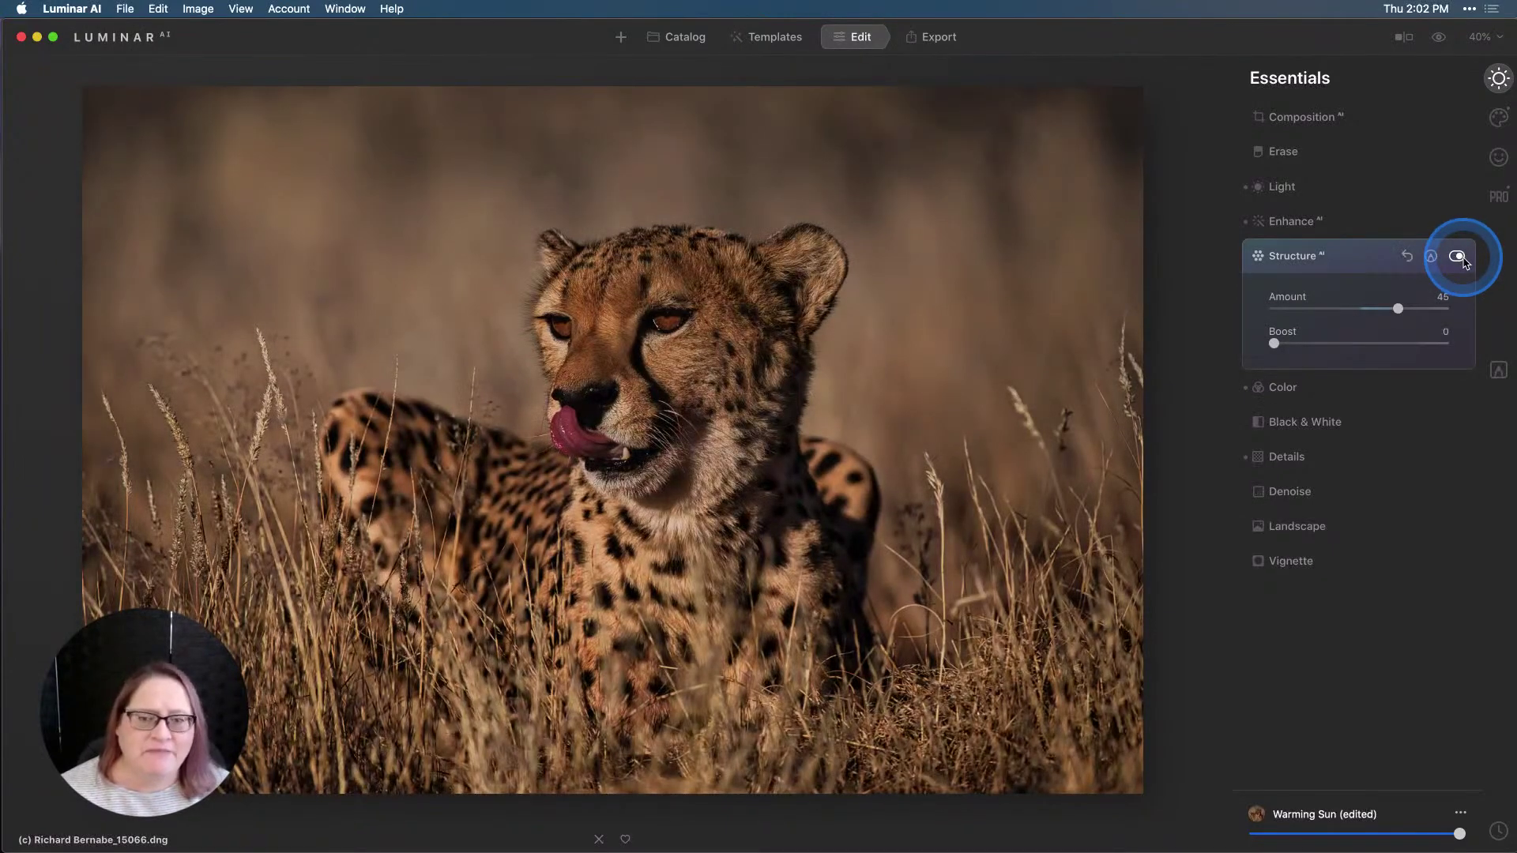
# Reset the Details adjustment to zero and zoom to 100% on the cheetah's face.
pyautogui.click(1278, 461)
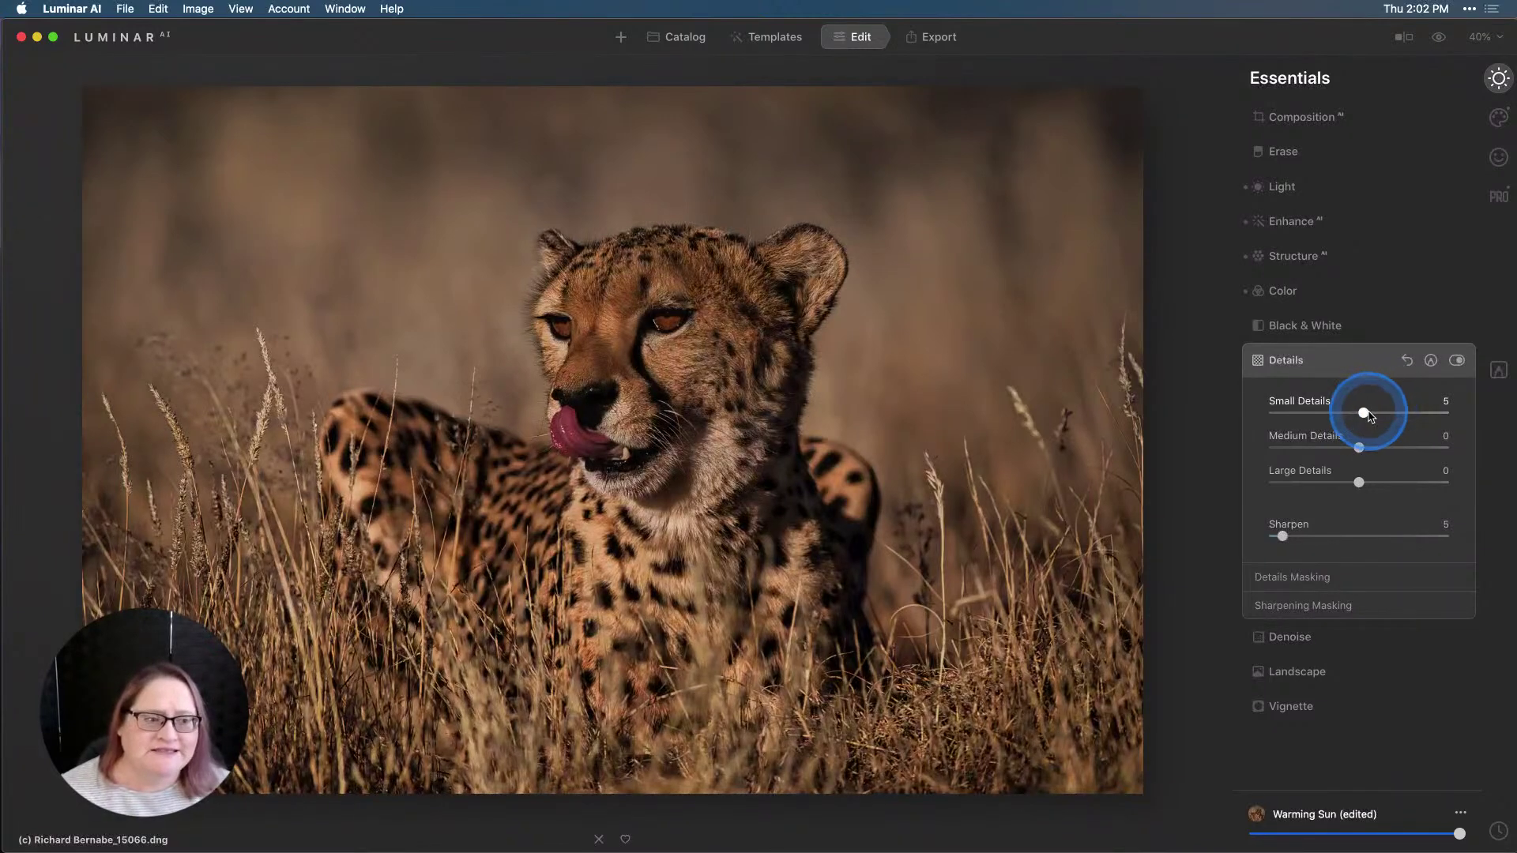
pyautogui.click(1409, 361)
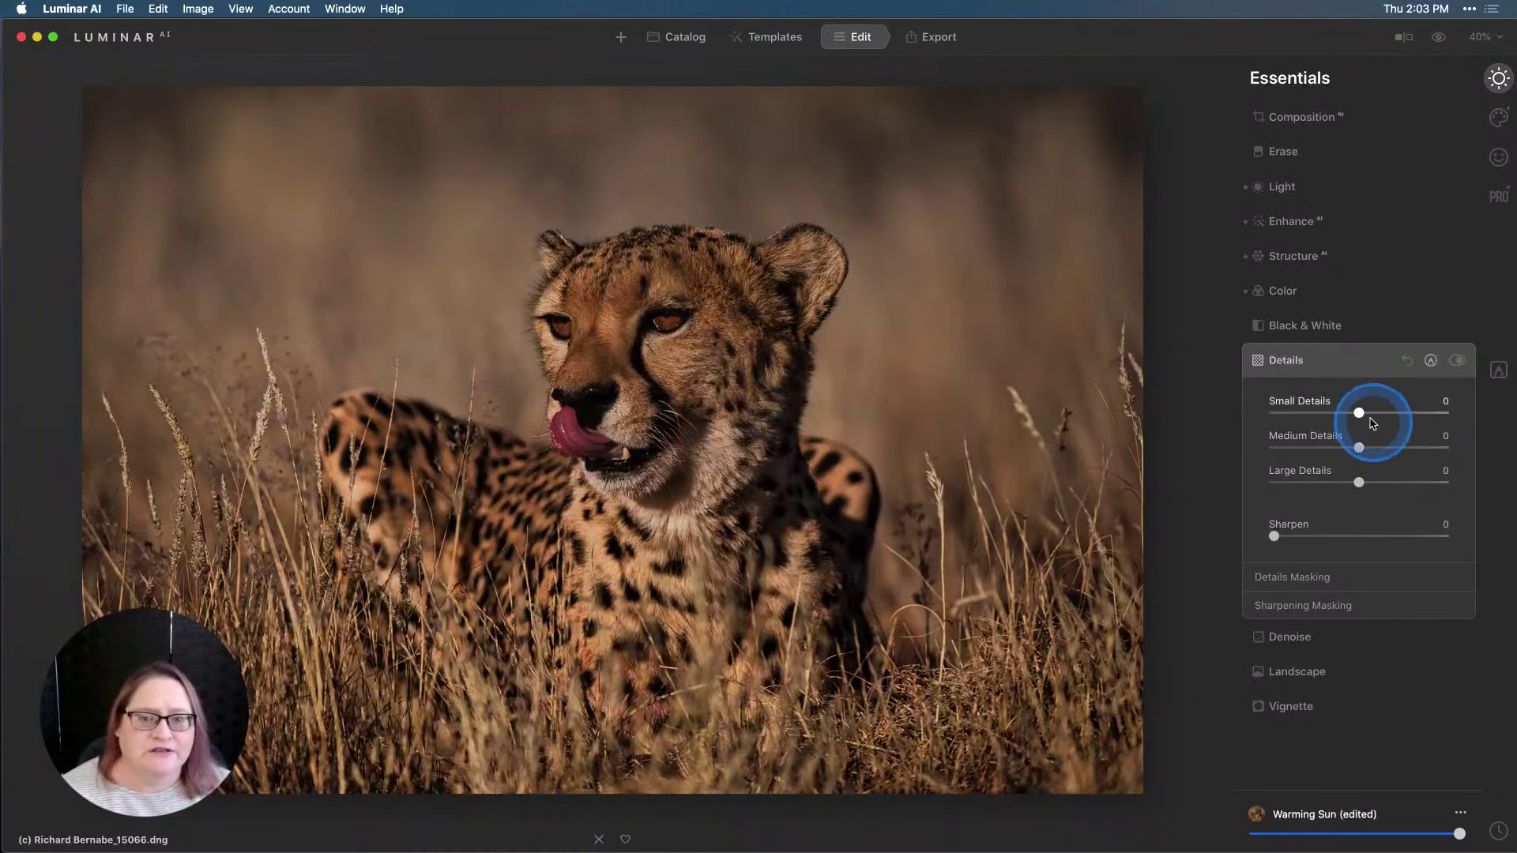
pyautogui.click(621, 333)
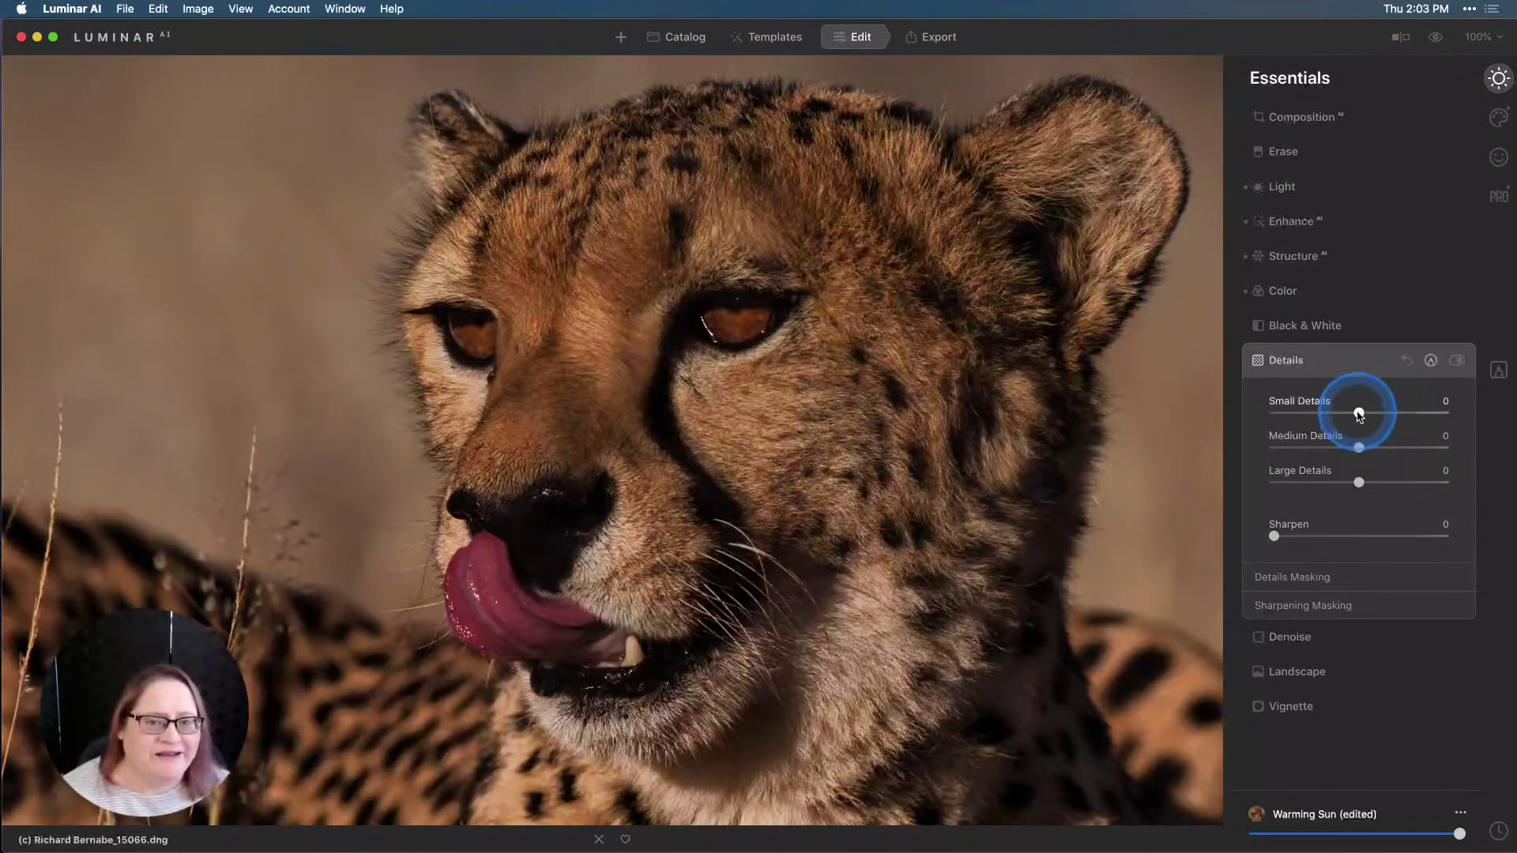
# Set Small Details 47, Medium Details 26, Large Details 10, then toggle Details to compare.
pyautogui.moveTo(1360, 414); pyautogui.dragTo(1400, 414)
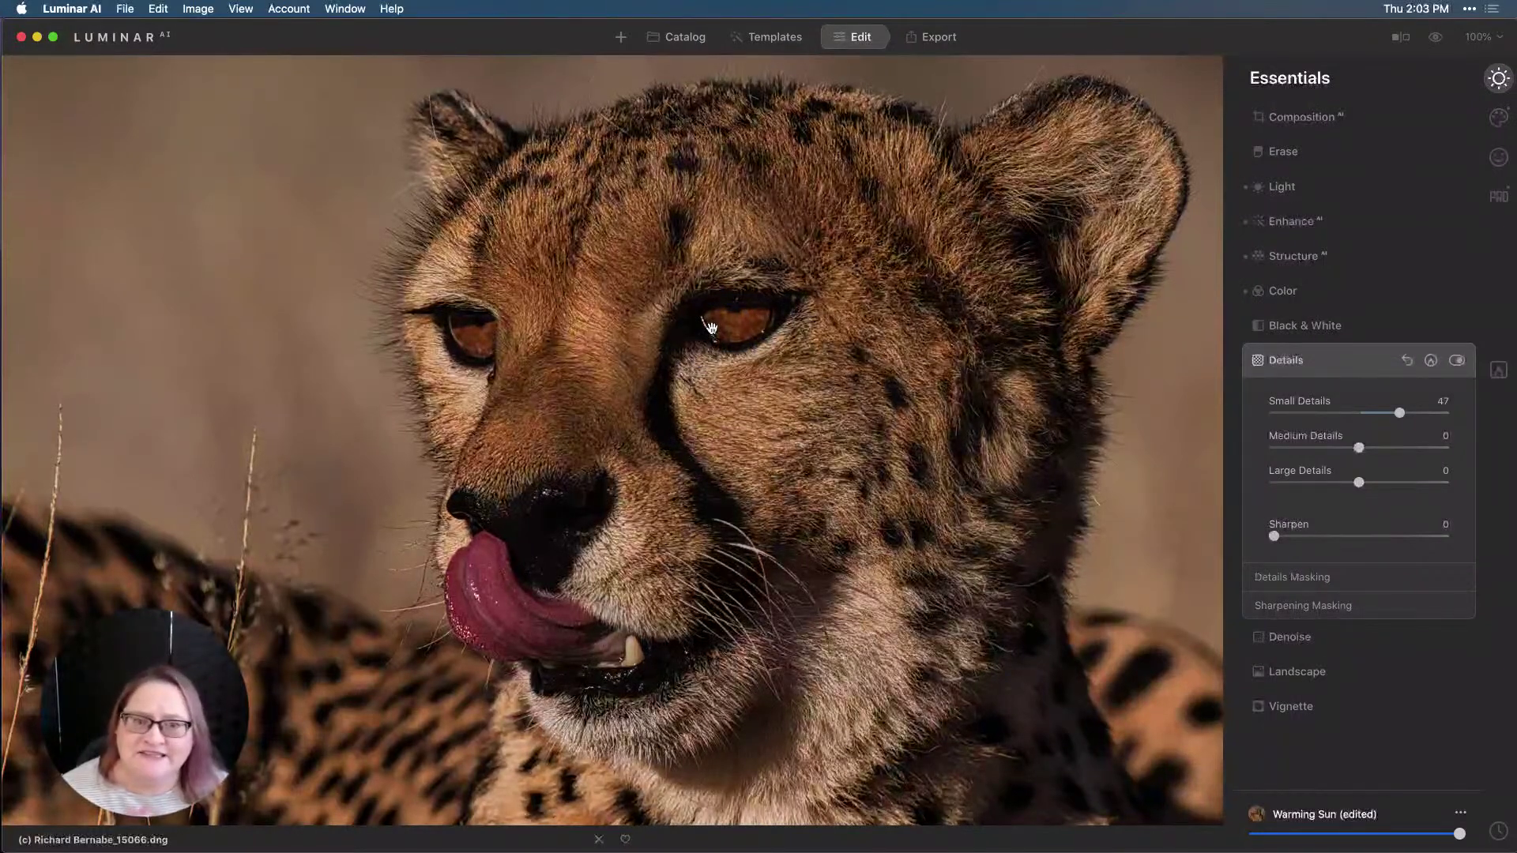
pyautogui.moveTo(710, 327); pyautogui.dragTo(748, 315)
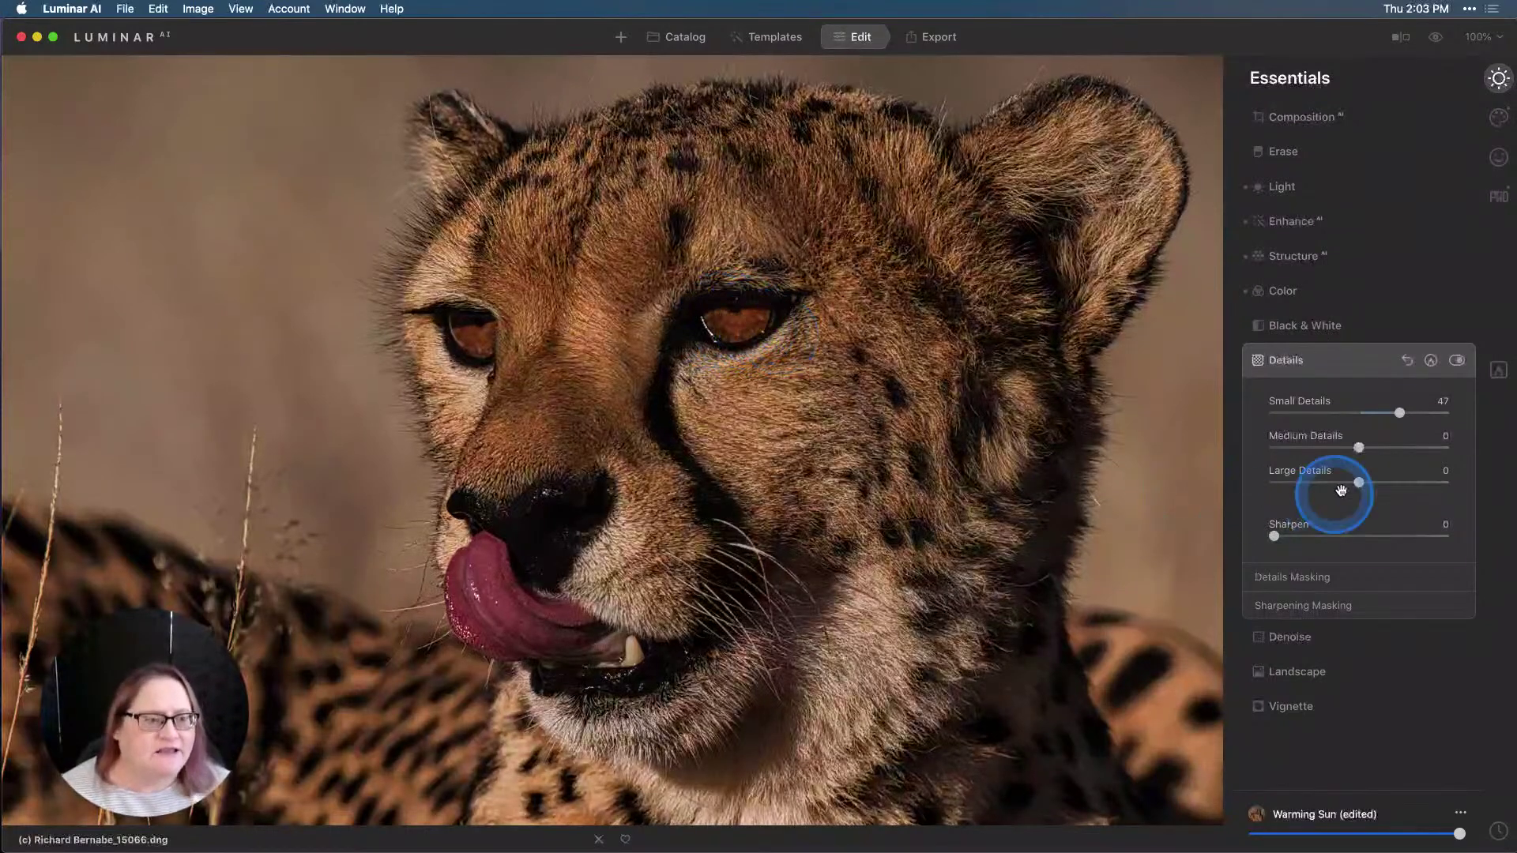
pyautogui.moveTo(1360, 448); pyautogui.dragTo(1384, 448)
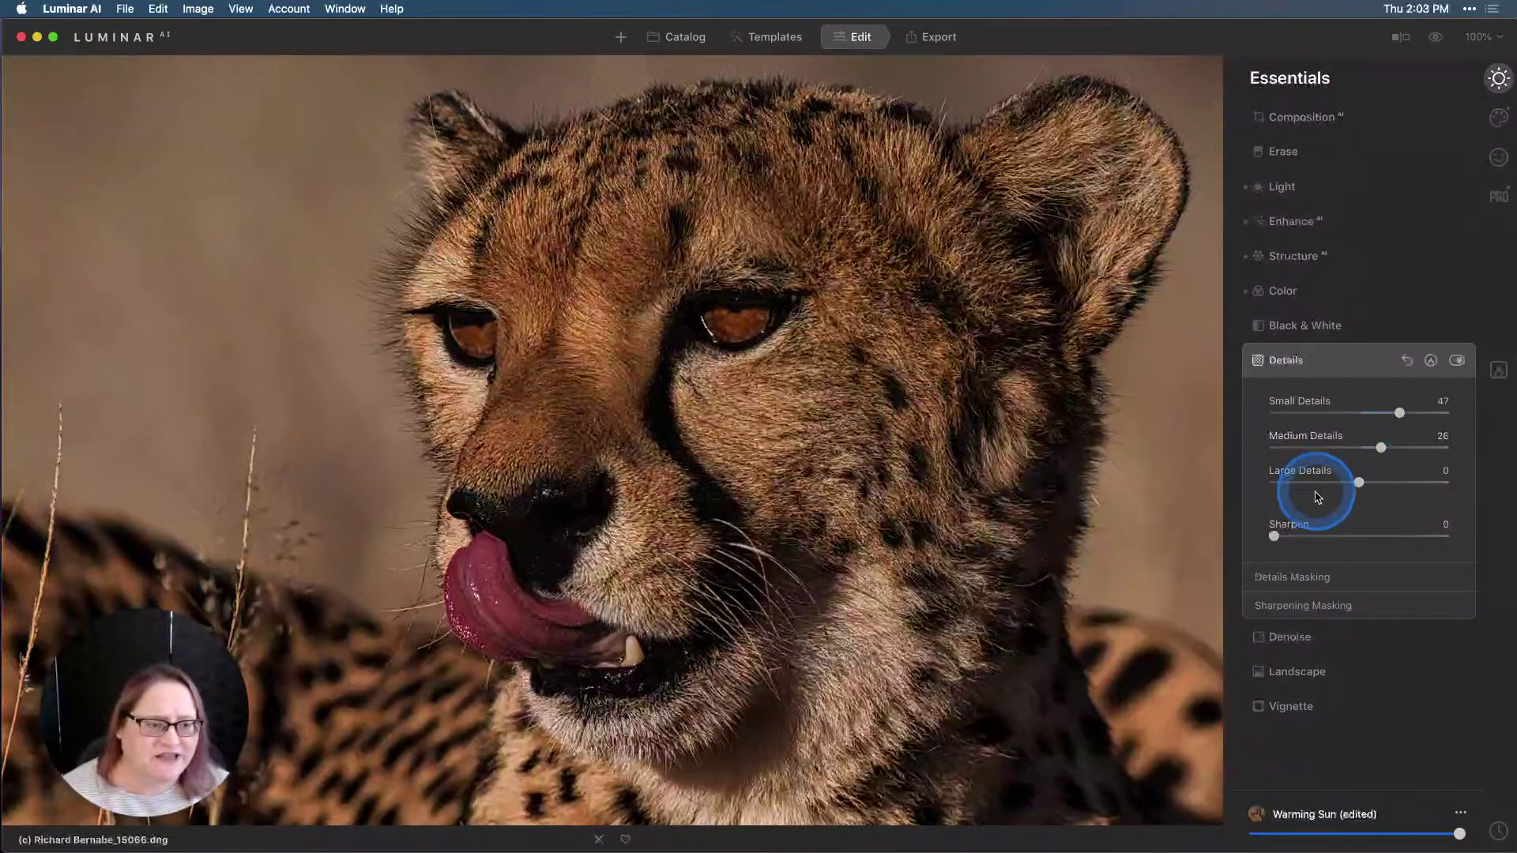
pyautogui.moveTo(1355, 488); pyautogui.dragTo(1366, 486)
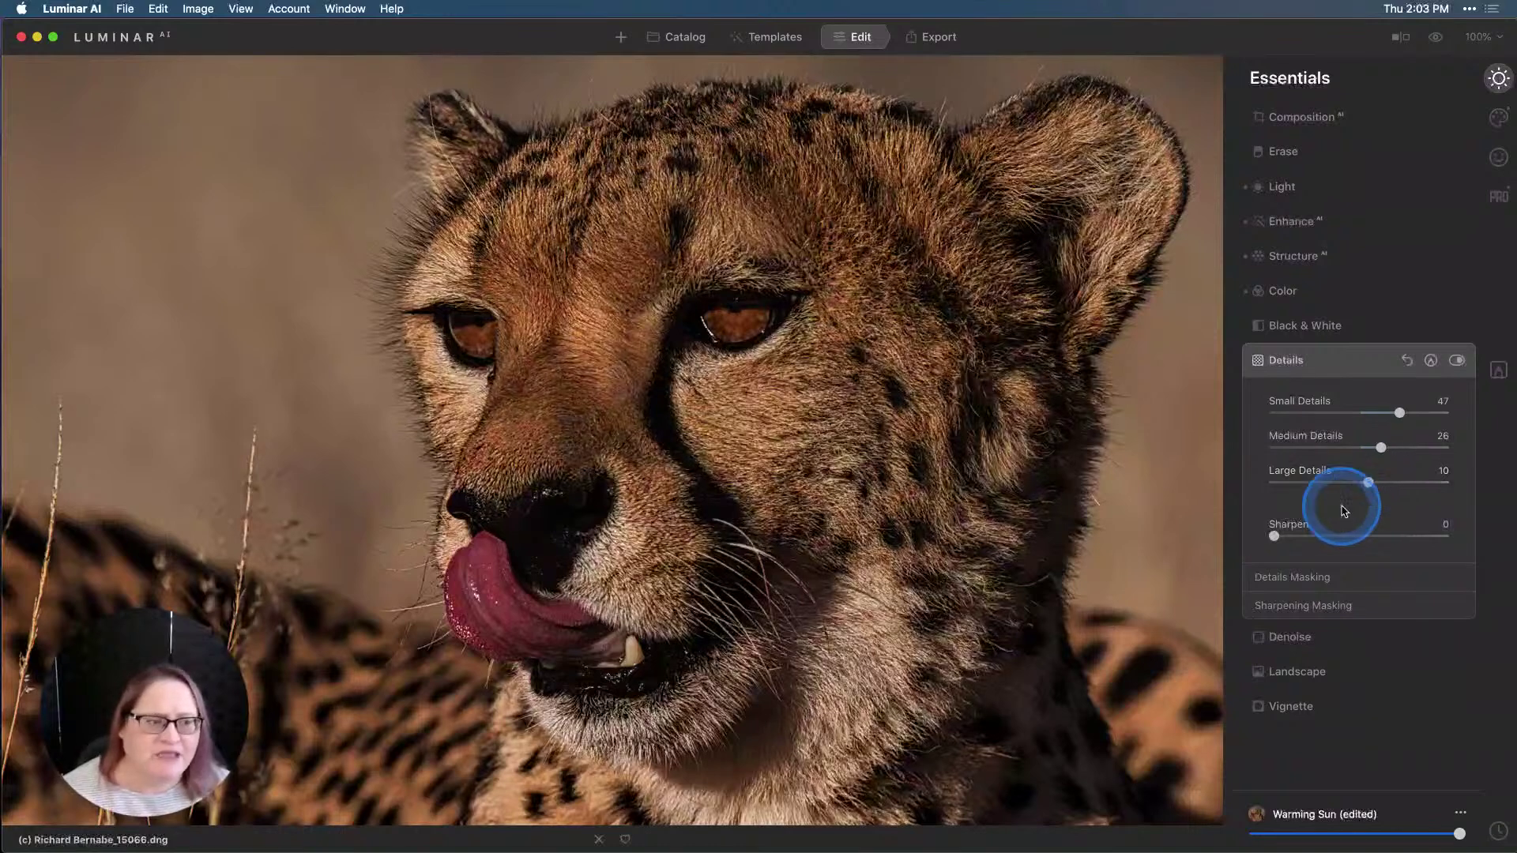
pyautogui.click(1457, 361)
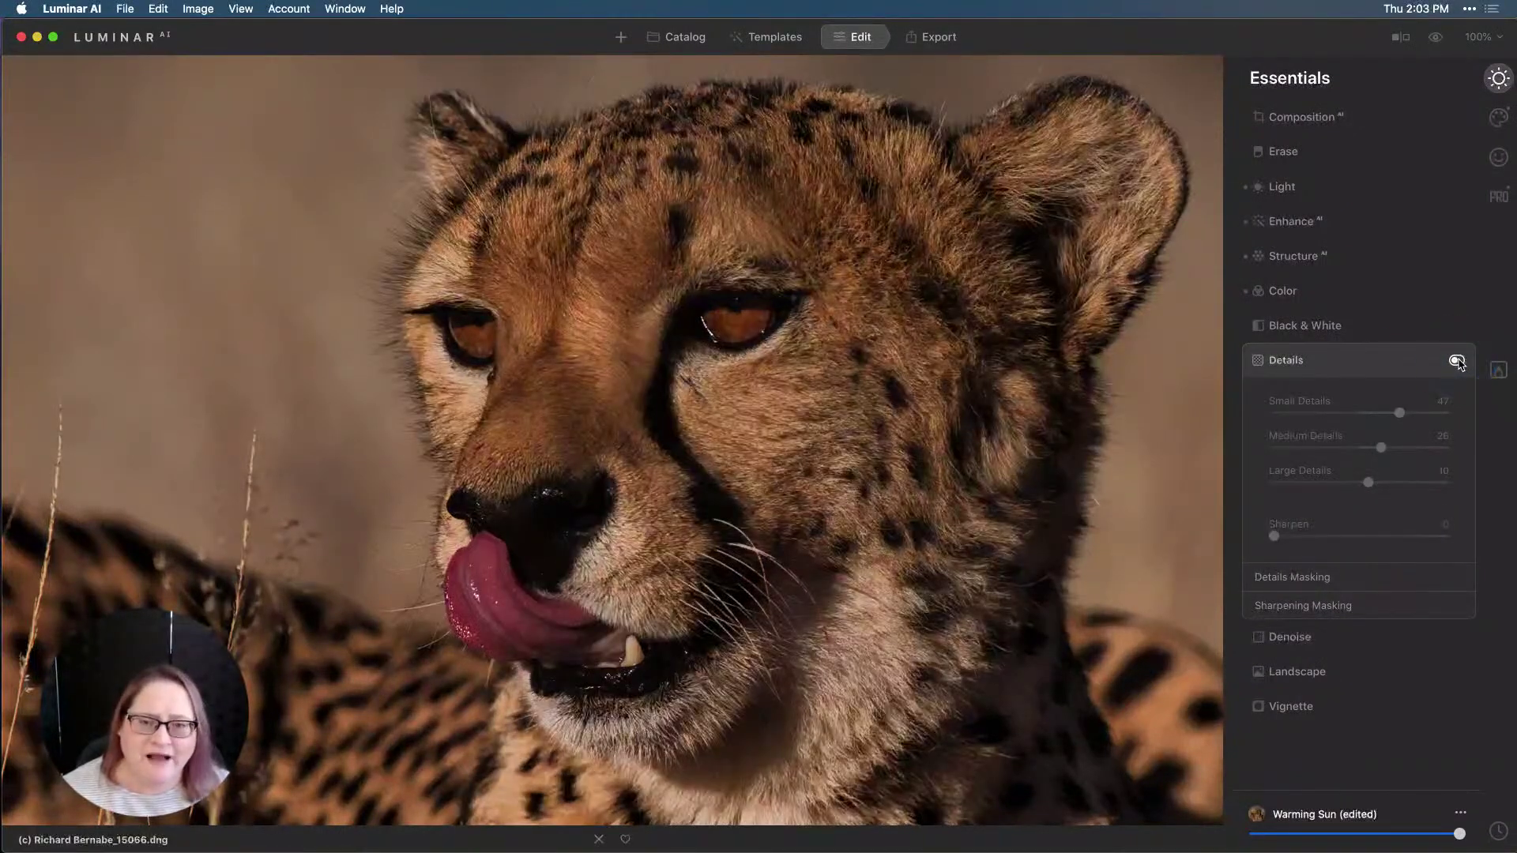
pyautogui.click(1457, 361)
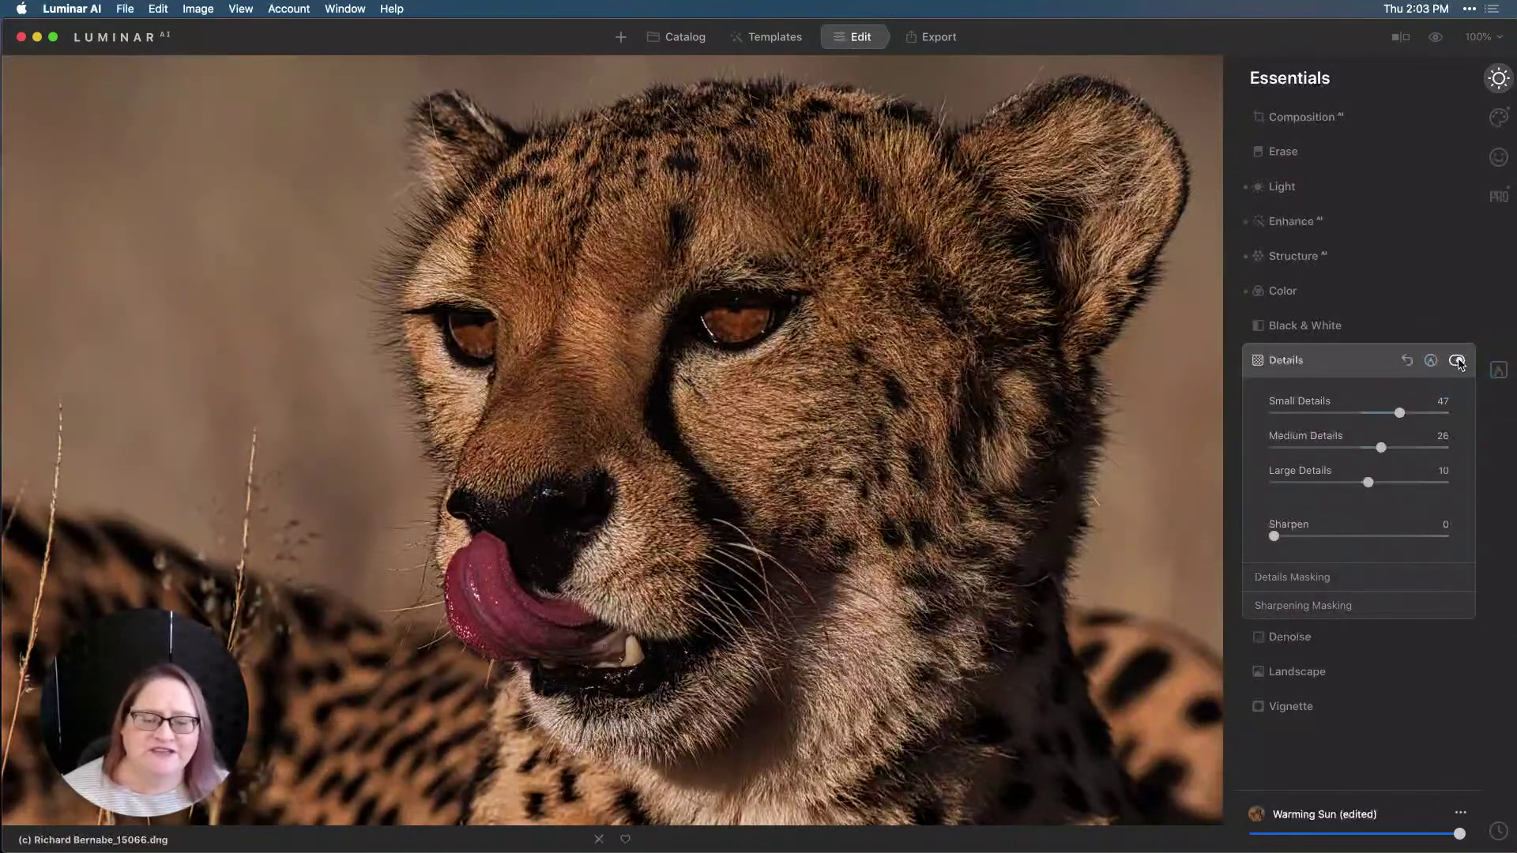
pyautogui.click(1458, 363)
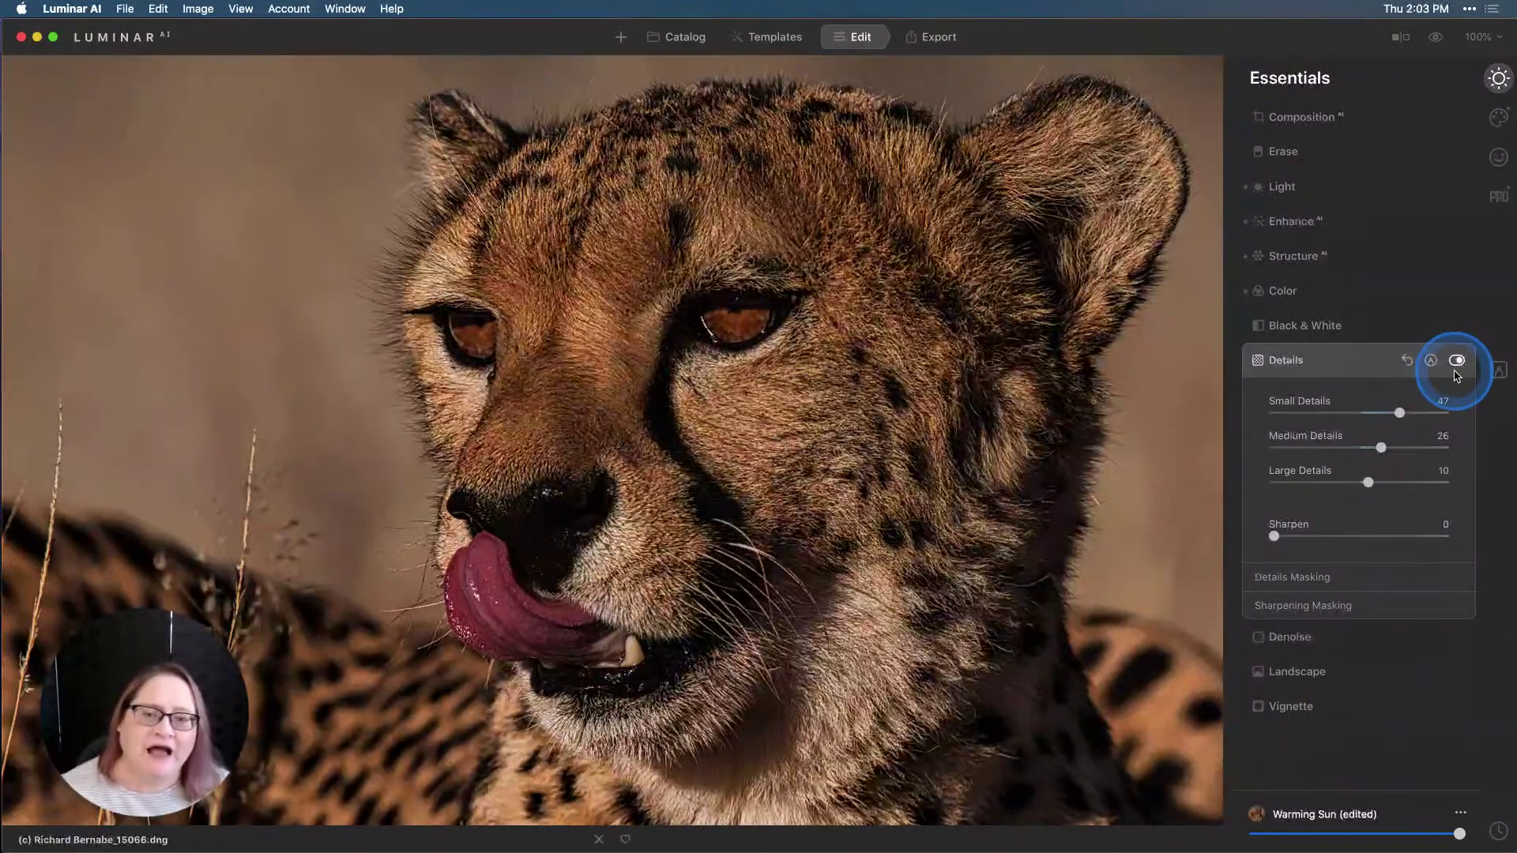
# Paint a Details mask over the cheetah's right eye with a 40-radius brush.
pyautogui.click(1431, 361)
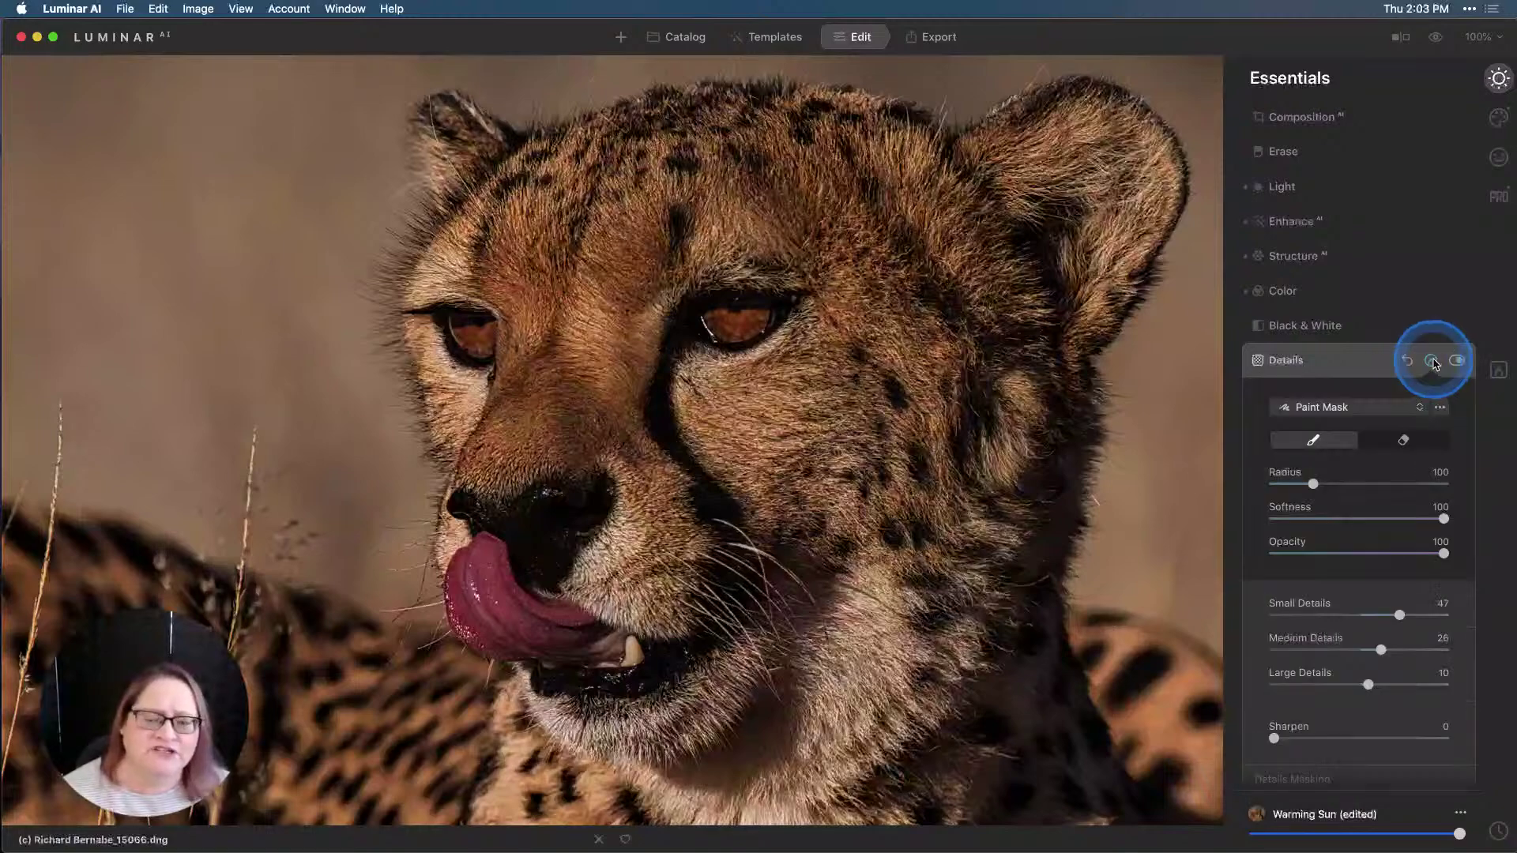
pyautogui.moveTo(1435, 362); pyautogui.dragTo(1356, 416)
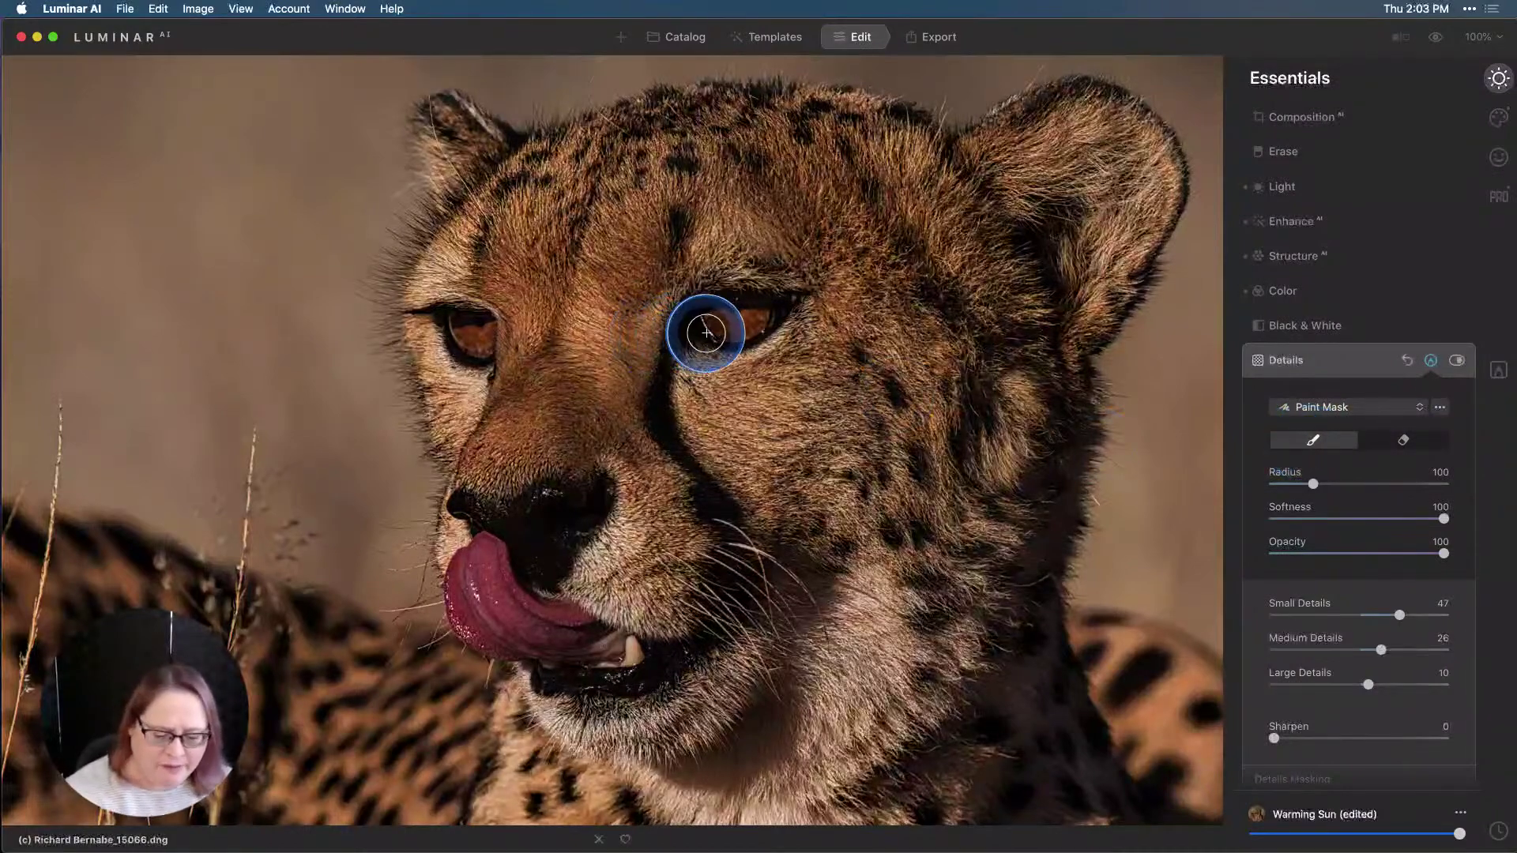
pyautogui.press('[')
pyautogui.press('[')
pyautogui.press('[')
pyautogui.press('[')
pyautogui.press('[')
pyautogui.press('[')
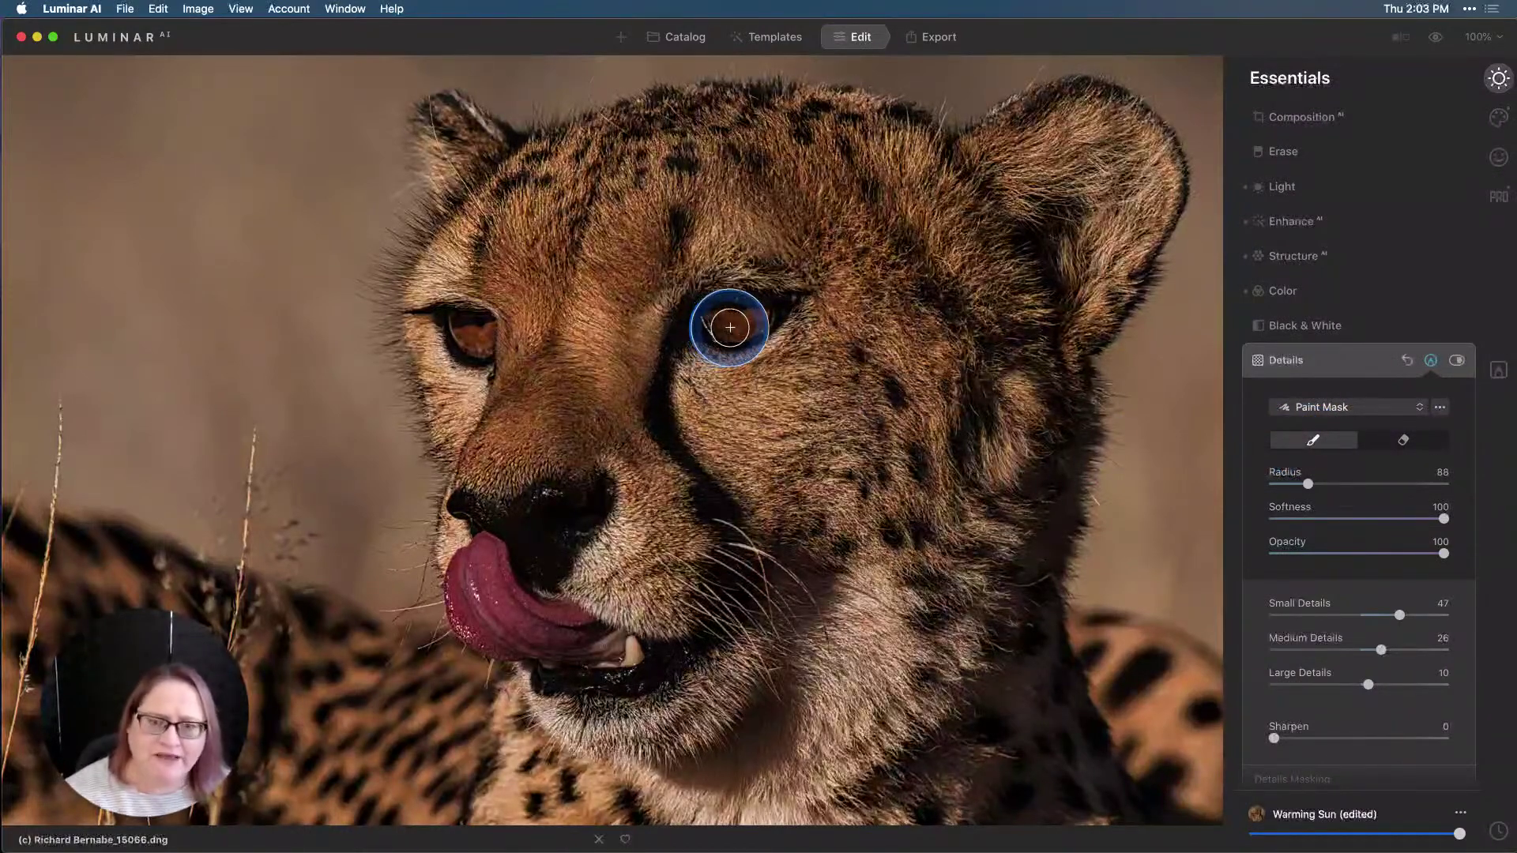
pyautogui.moveTo(736, 326)
pyautogui.mouseDown()
pyautogui.moveTo(738, 312)
pyautogui.moveTo(711, 315)
pyautogui.moveTo(748, 314)
pyautogui.mouseUp()
# Brush the Details mask over the other eye, then toggle Details off and on to compare.
pyautogui.moveTo(477, 328)
pyautogui.mouseDown()
pyautogui.moveTo(464, 325)
pyautogui.moveTo(486, 347)
pyautogui.mouseUp()
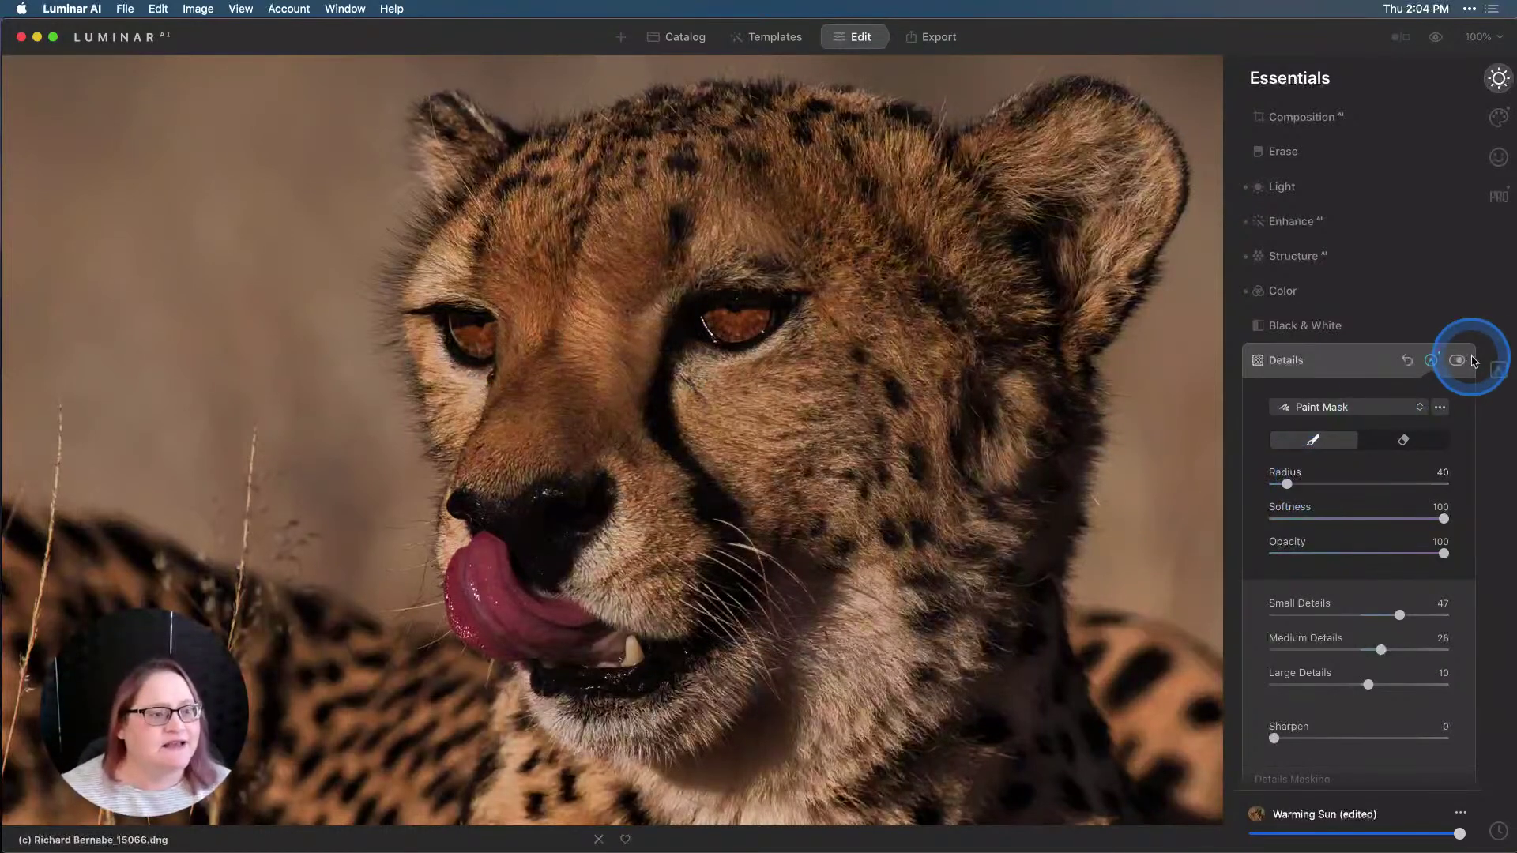
pyautogui.click(1436, 364)
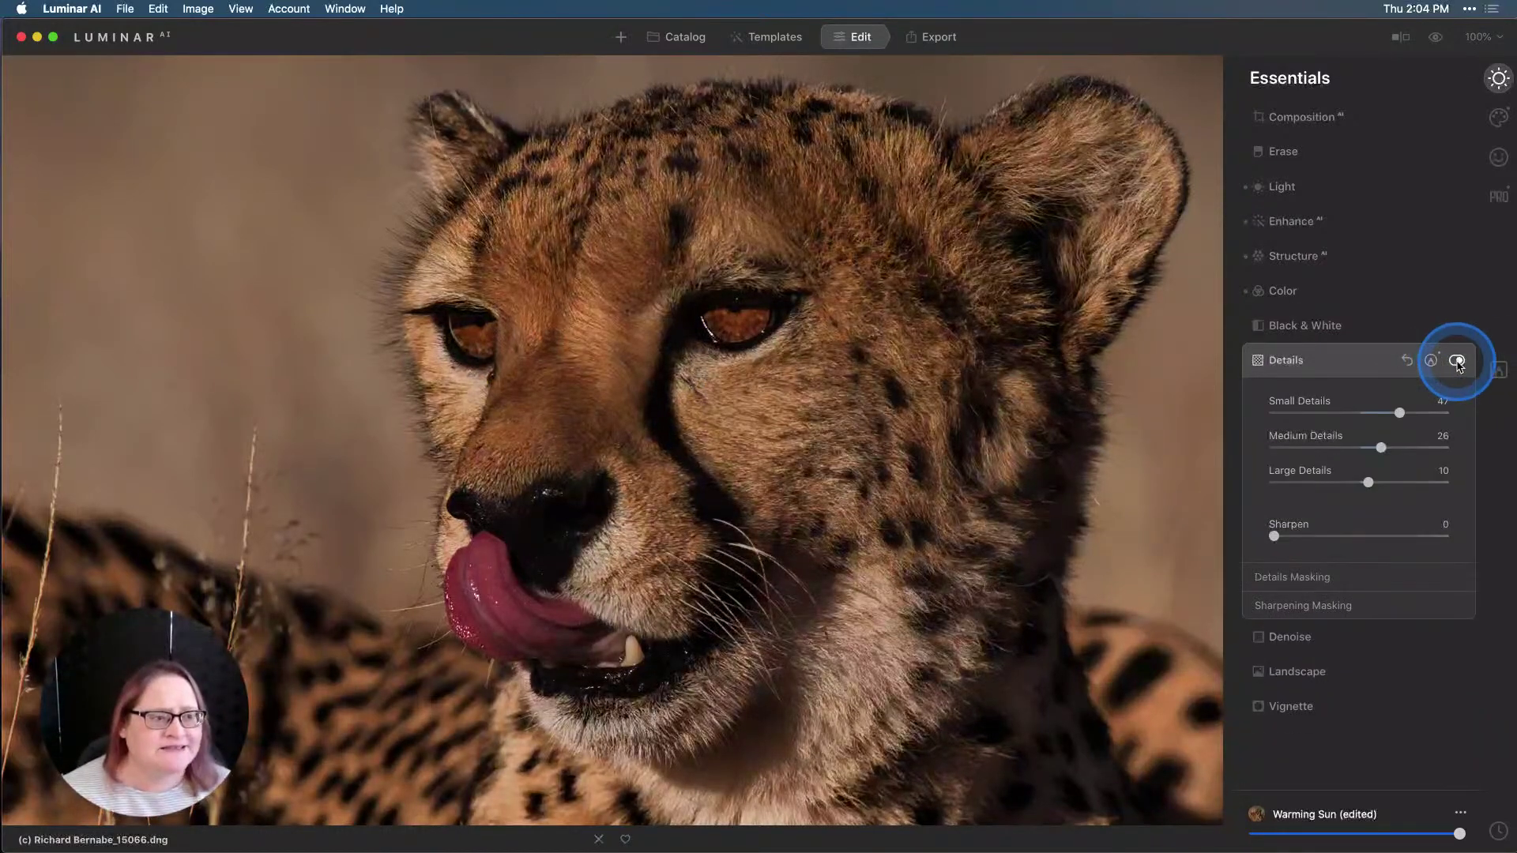
pyautogui.click(1457, 362)
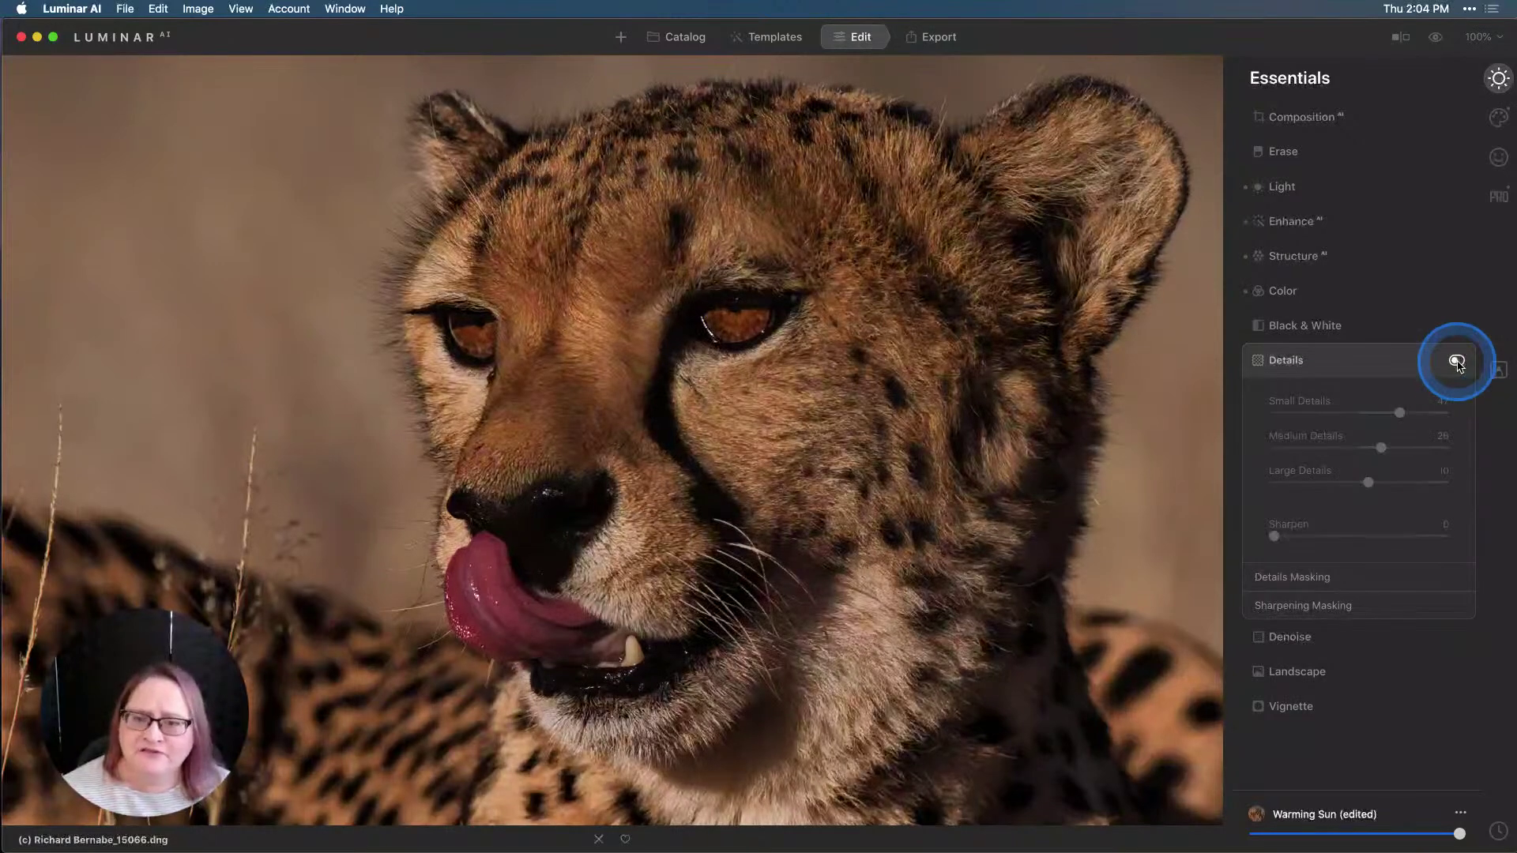
pyautogui.click(1457, 362)
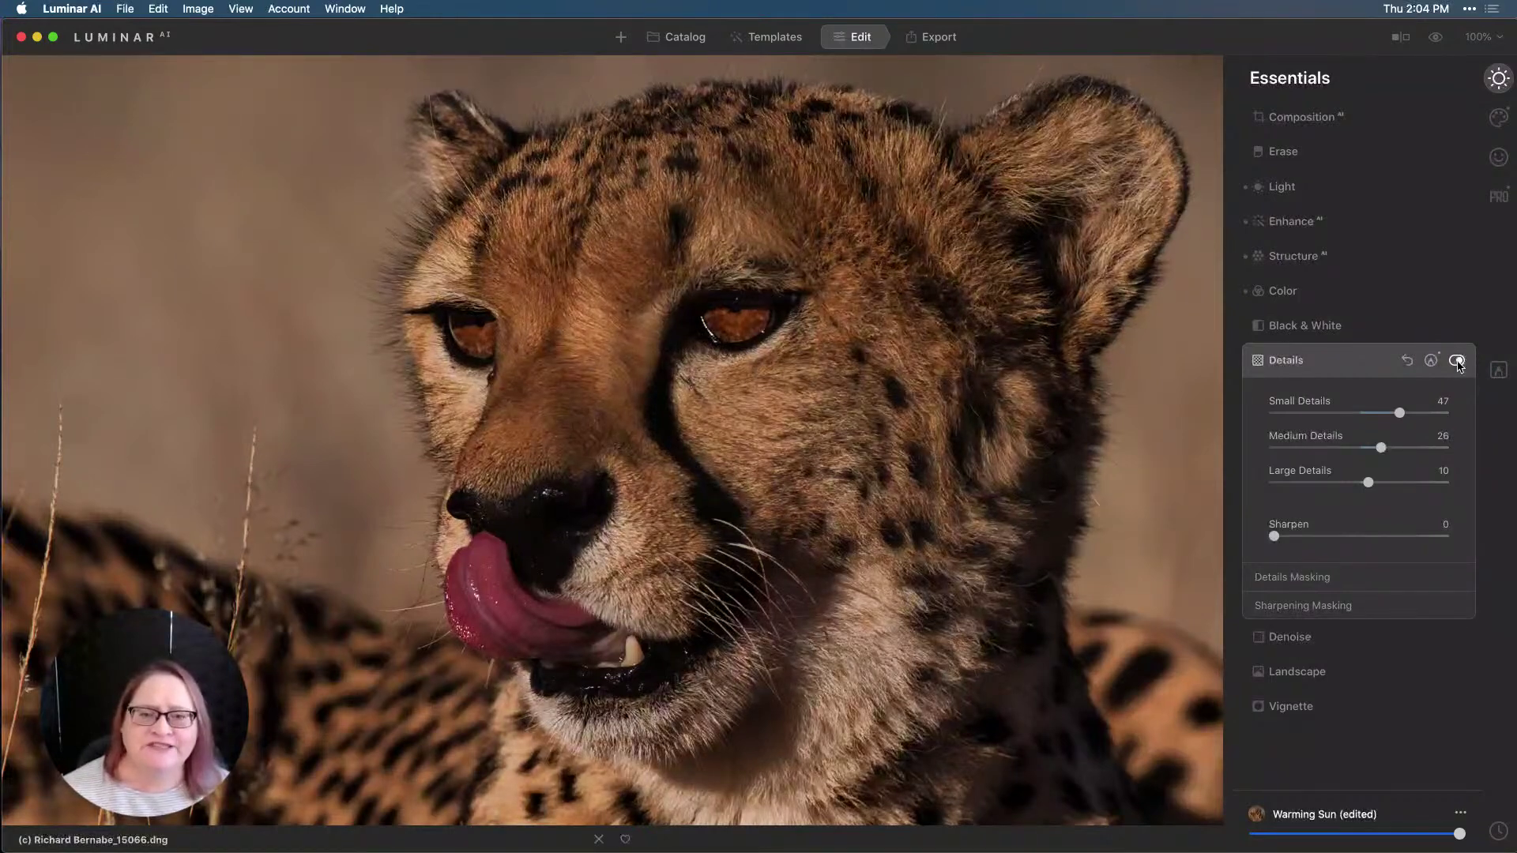
pyautogui.click(1456, 361)
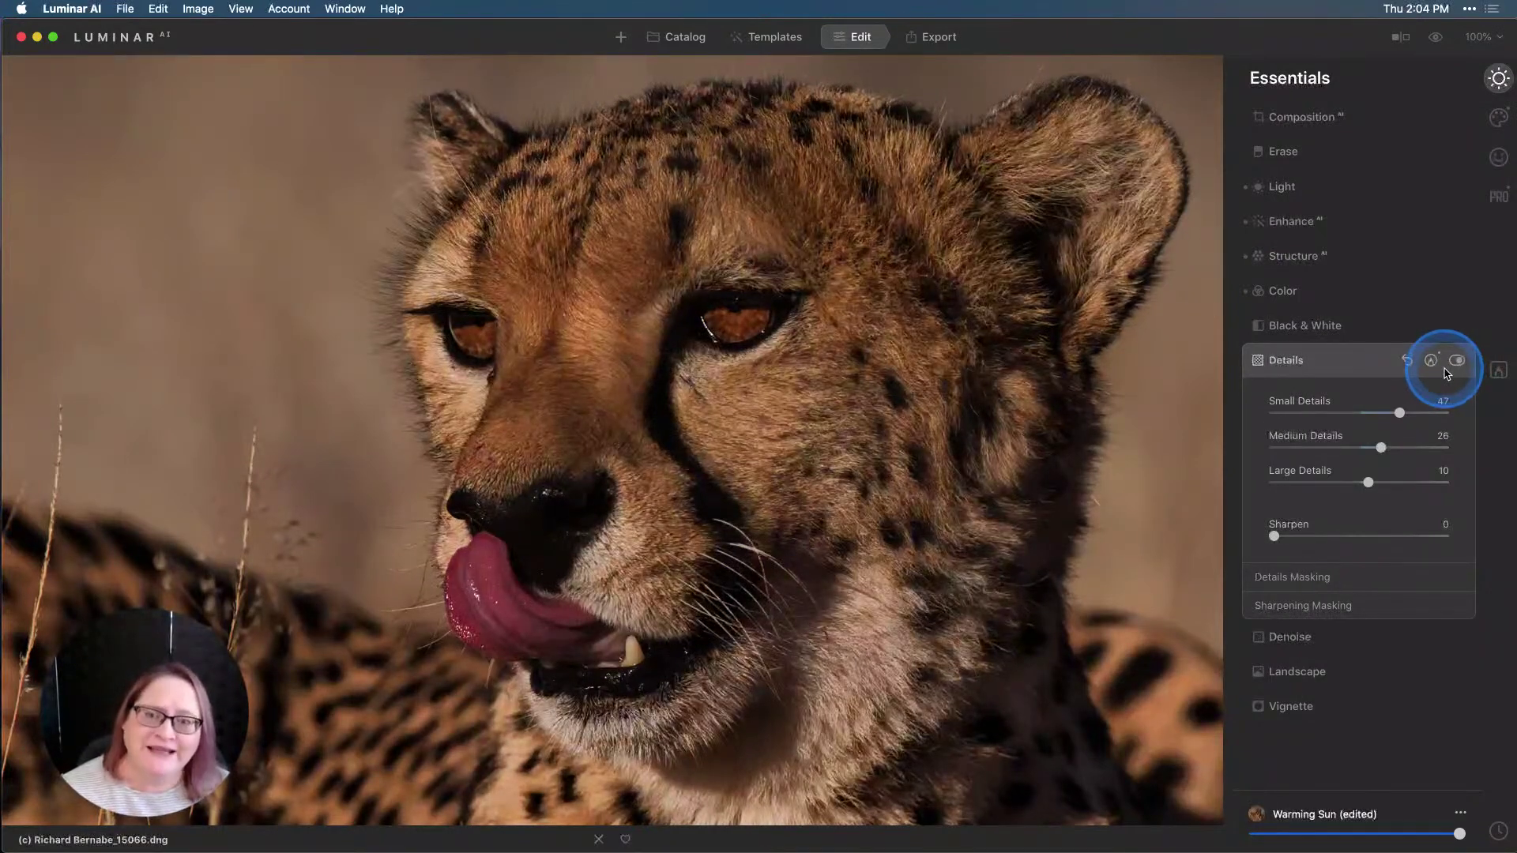
# Copy the painted eye mask from the Details adjustment.
pyautogui.click(1431, 361)
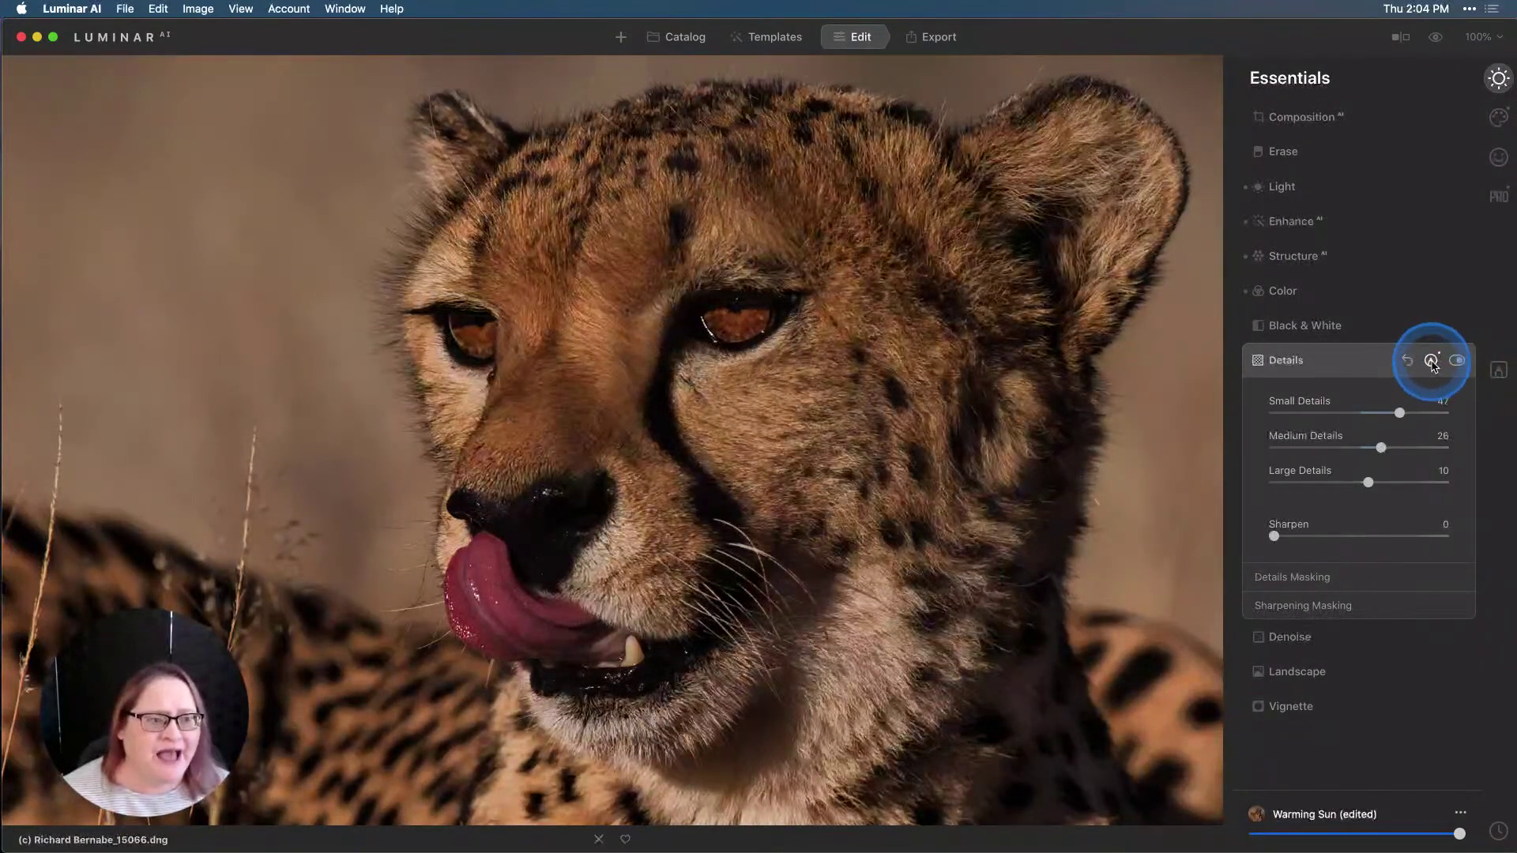
pyautogui.click(1440, 408)
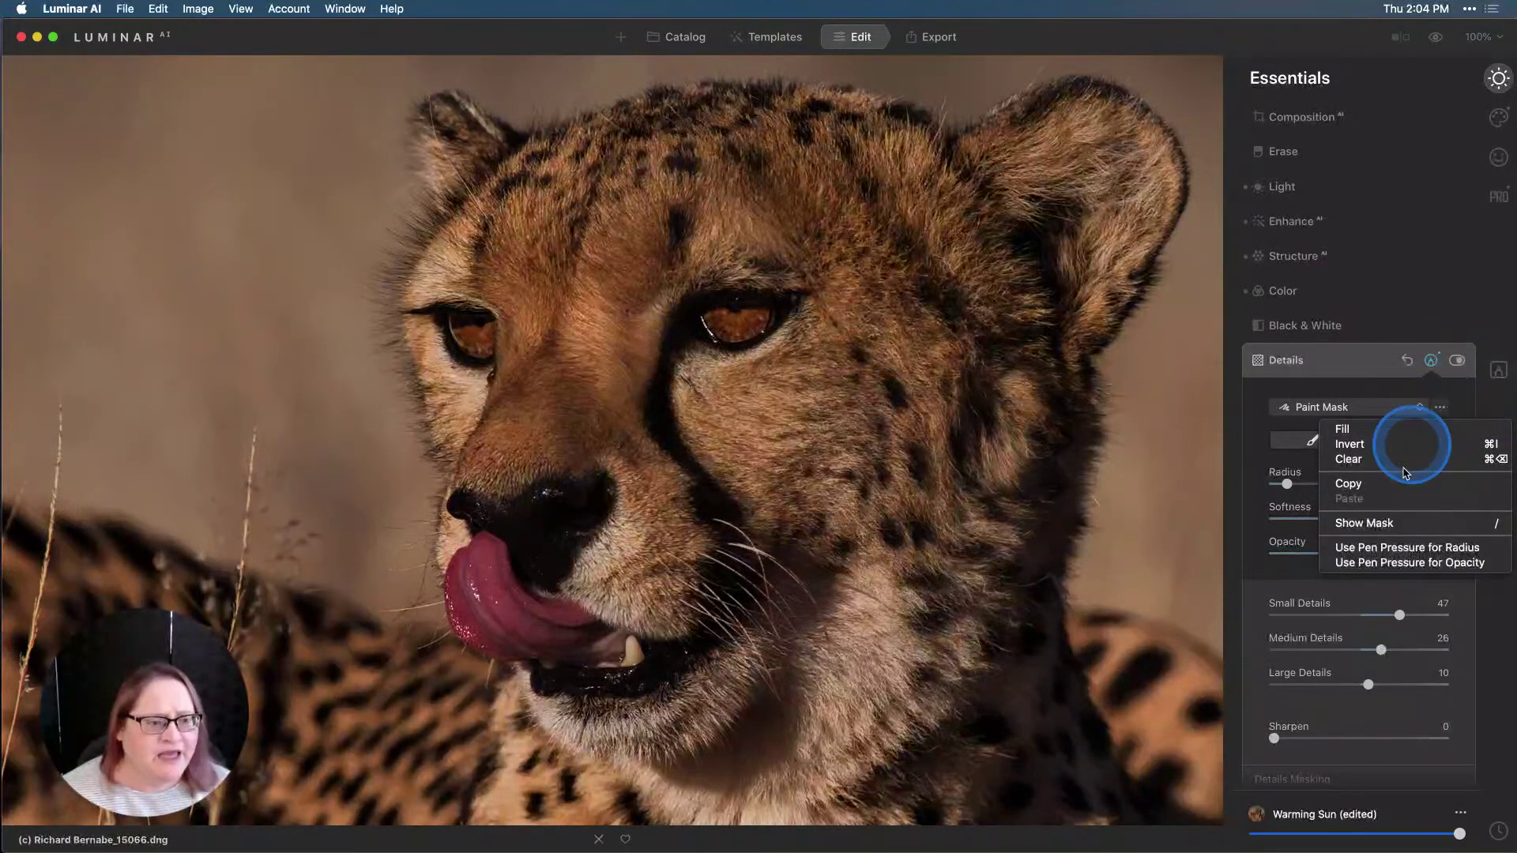
pyautogui.click(1396, 486)
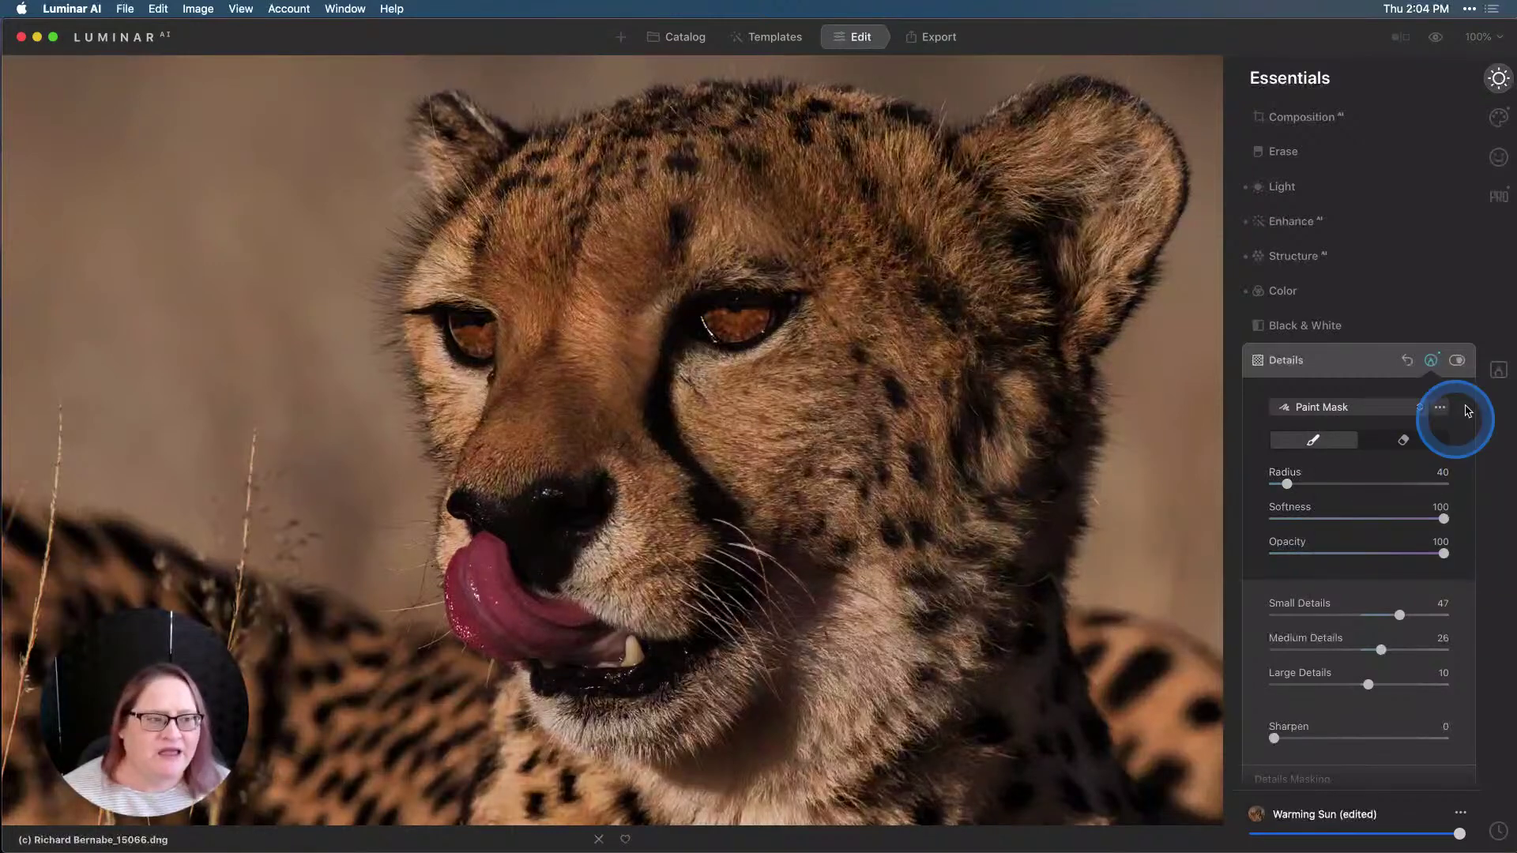
# Add a Basic local masking adjustment and paste the eye mask into it.
pyautogui.click(1498, 371)
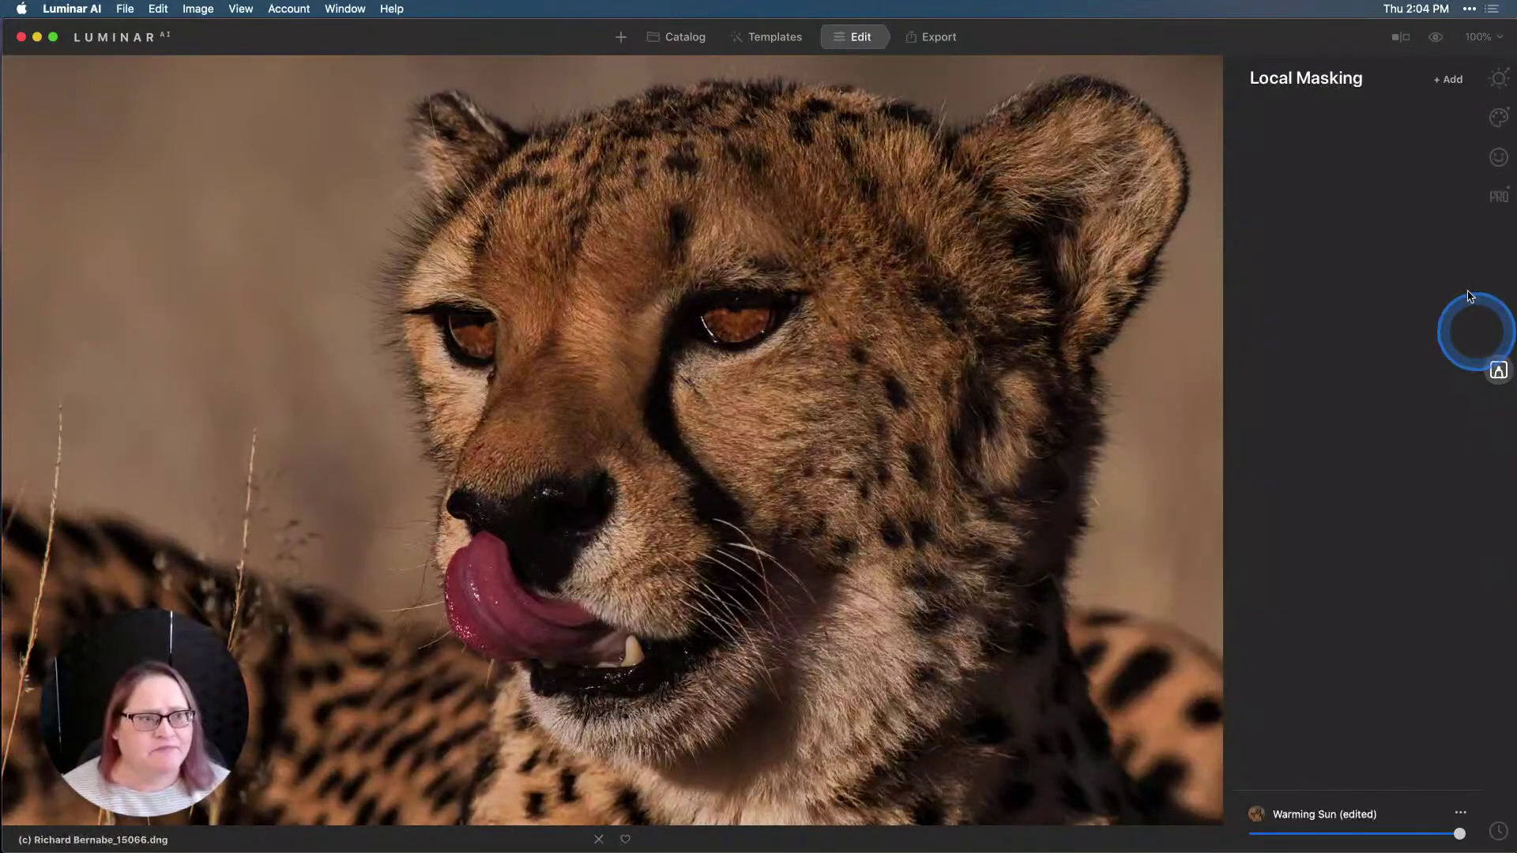
pyautogui.click(1452, 81)
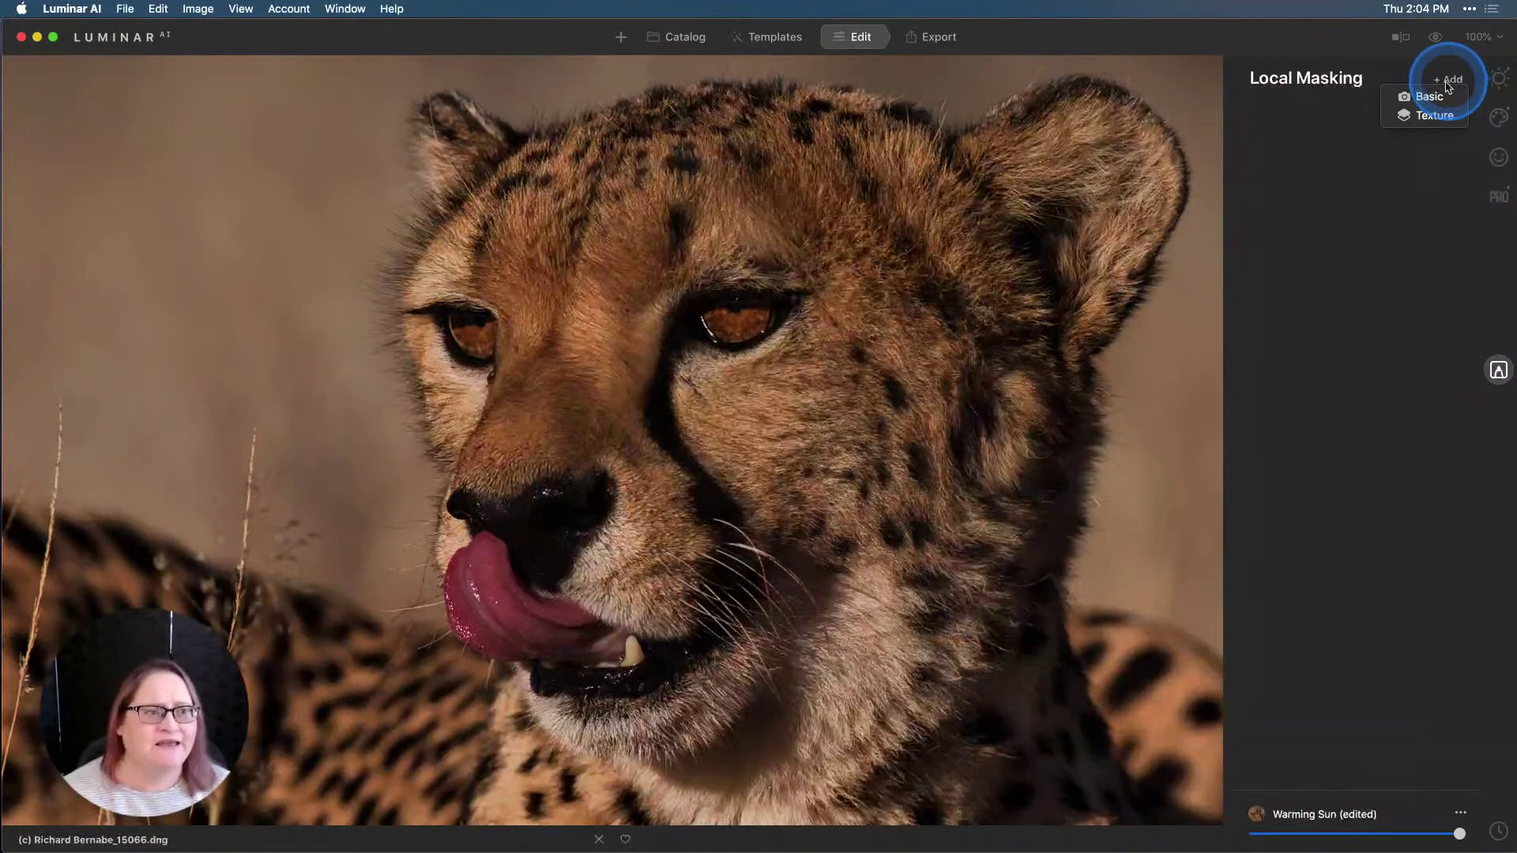
pyautogui.click(1430, 96)
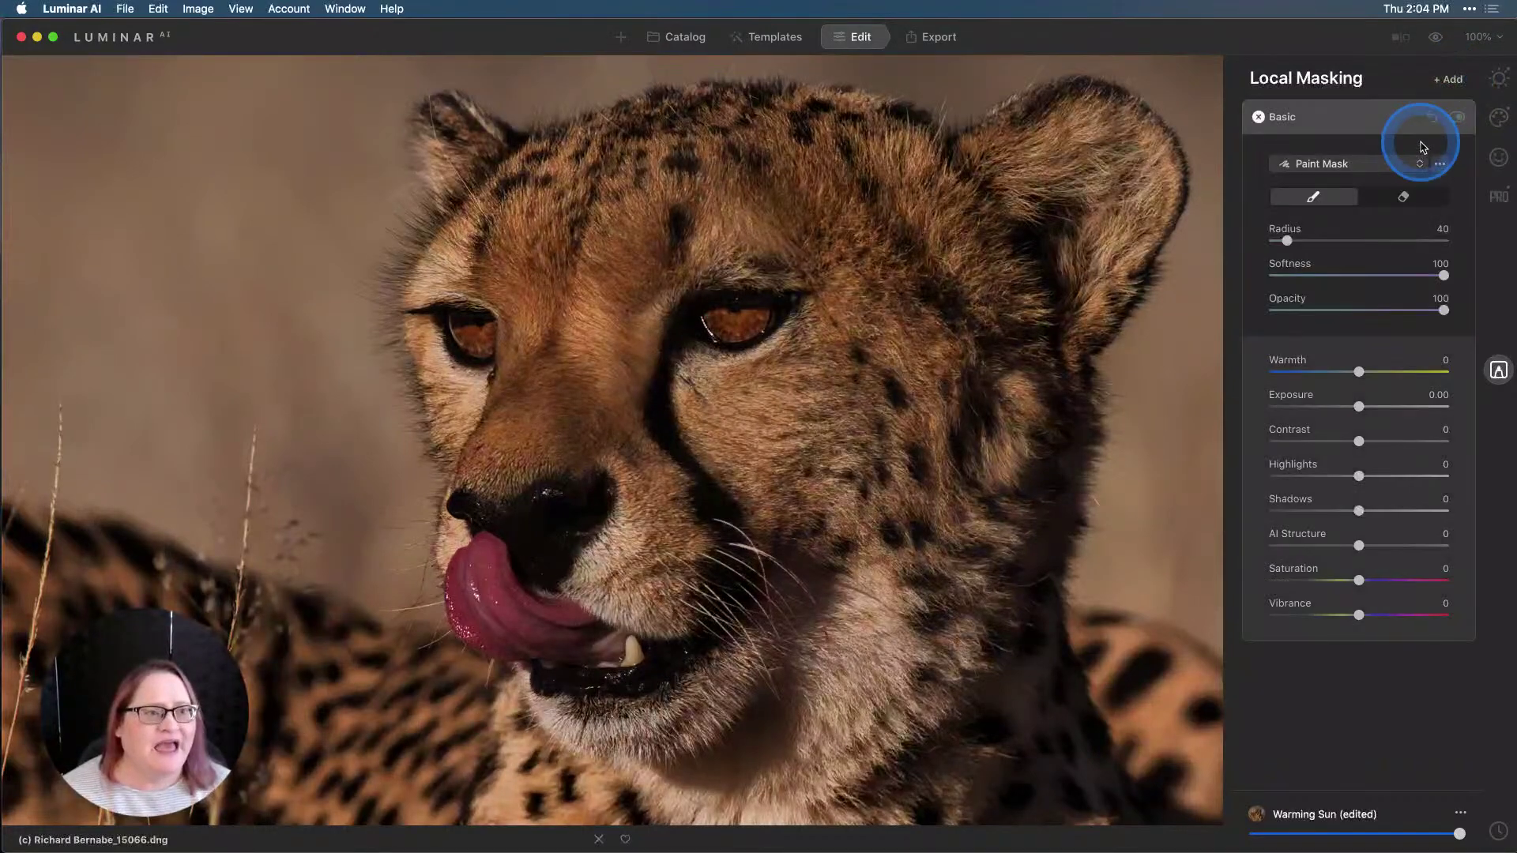
pyautogui.click(1439, 163)
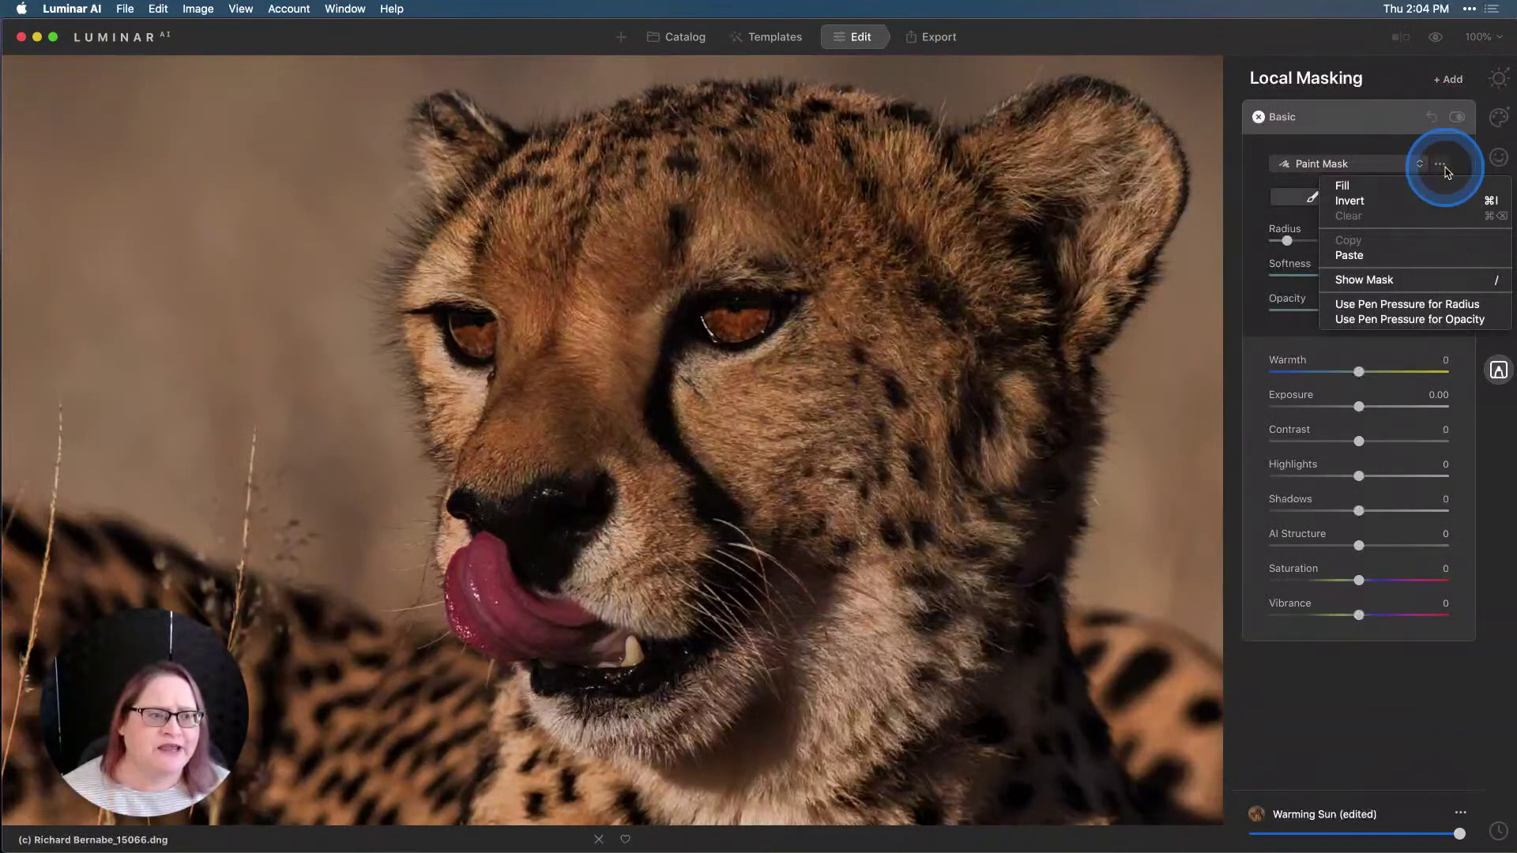
pyautogui.click(1385, 253)
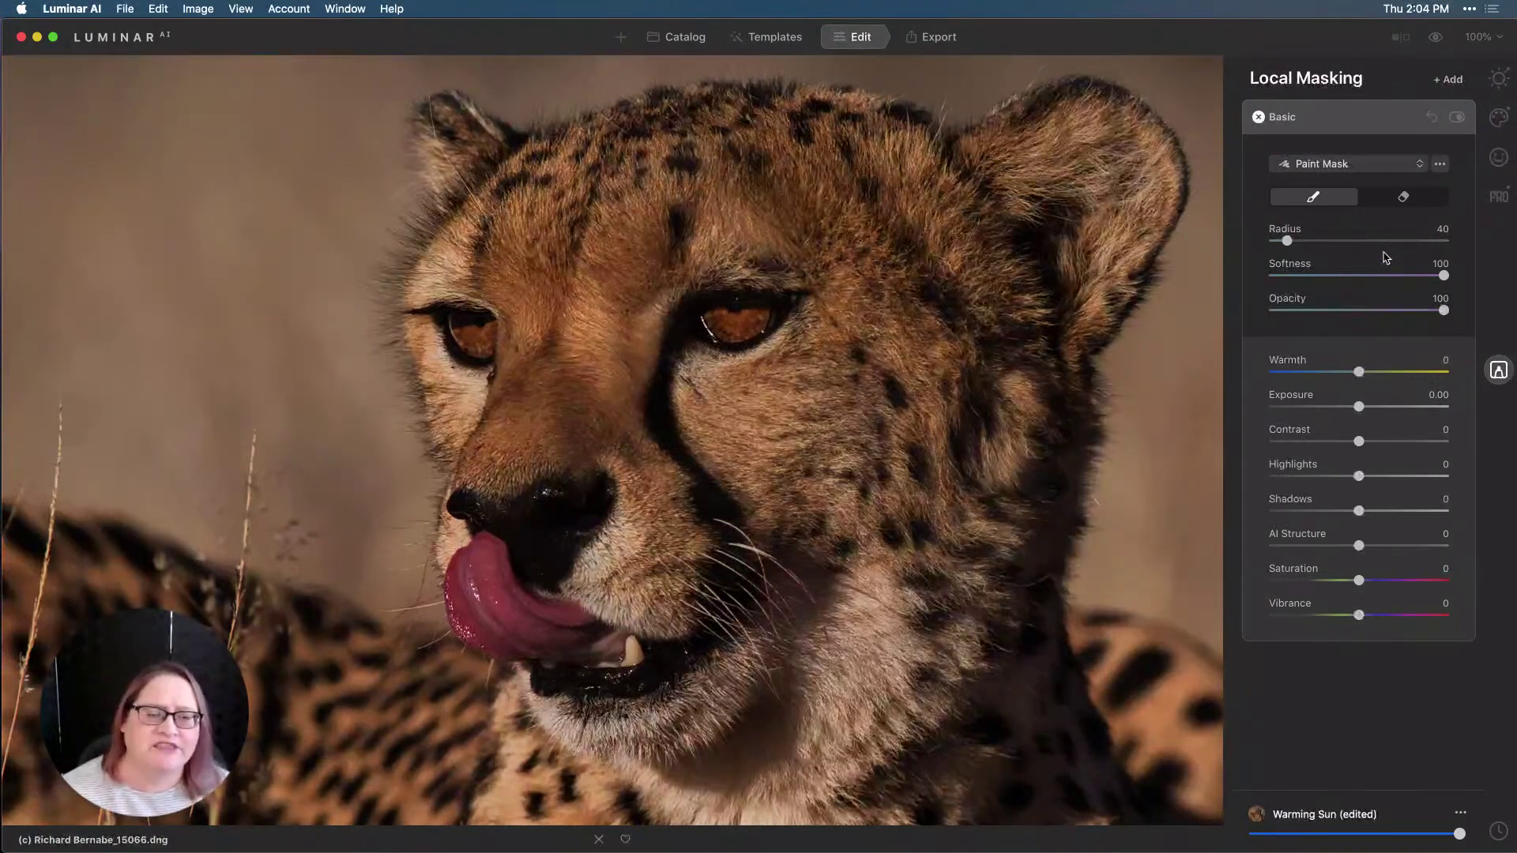
# Give the eye mask Shadows 24, Exposure 0.19 and AI Structure 26.
pyautogui.click(1338, 176)
pyautogui.click(1366, 459)
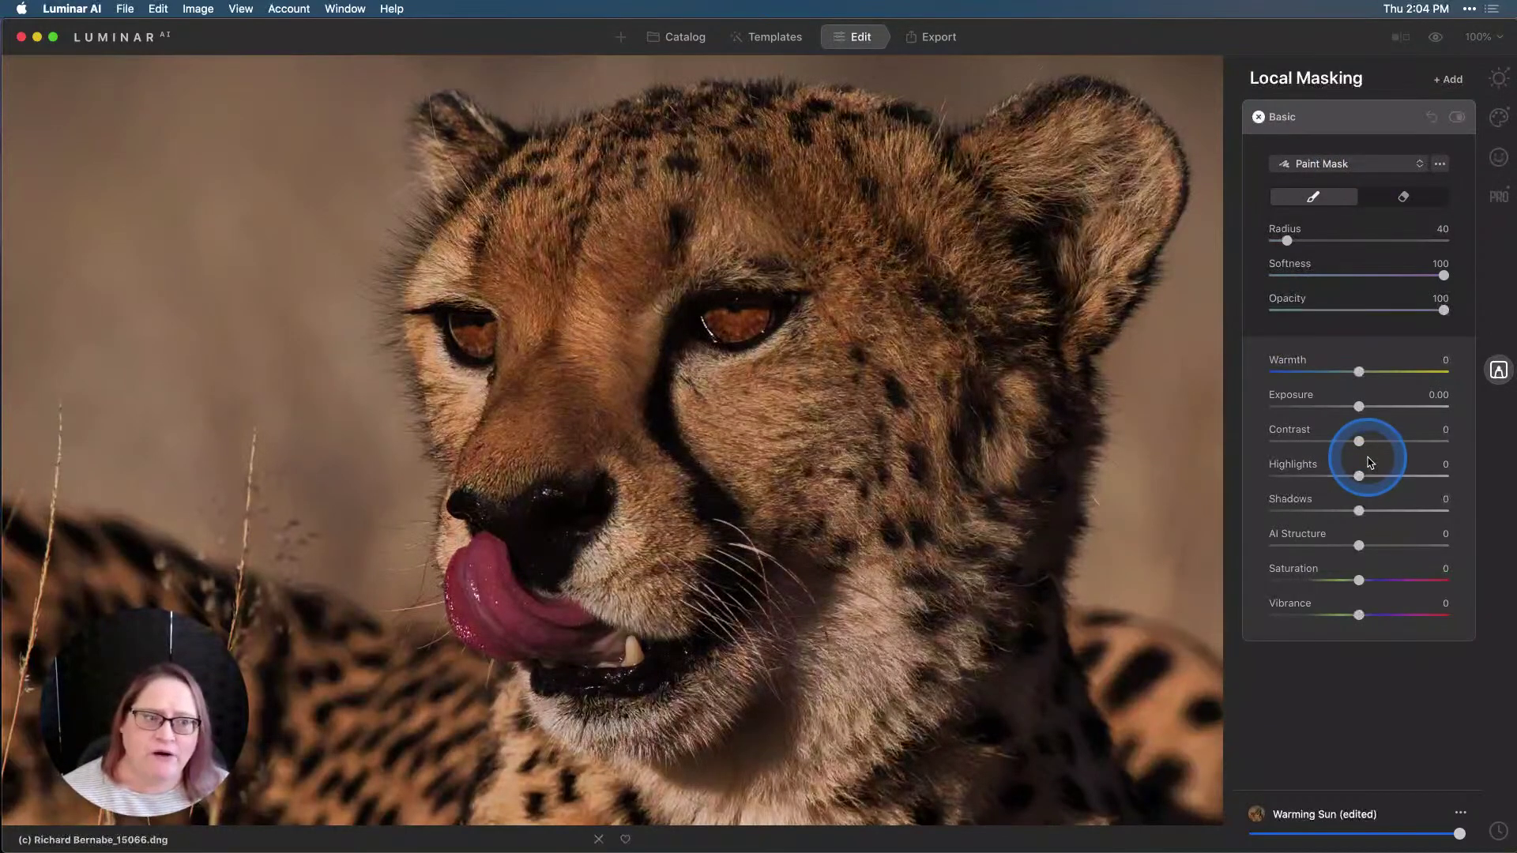
pyautogui.click(1362, 476)
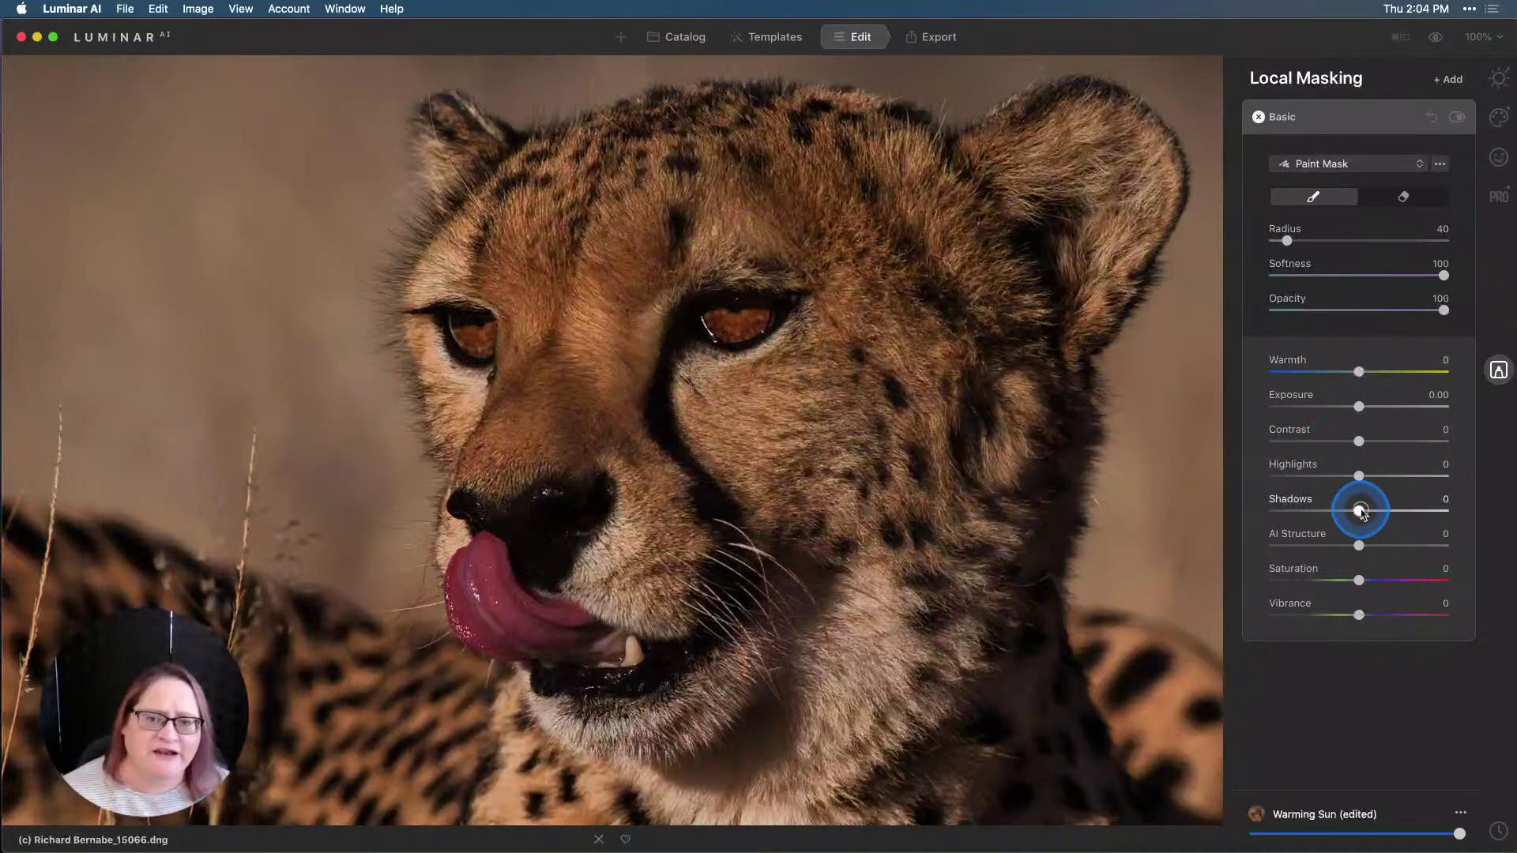
pyautogui.moveTo(1362, 509)
pyautogui.mouseDown()
pyautogui.moveTo(1409, 511)
pyautogui.moveTo(1390, 512)
pyautogui.mouseUp()
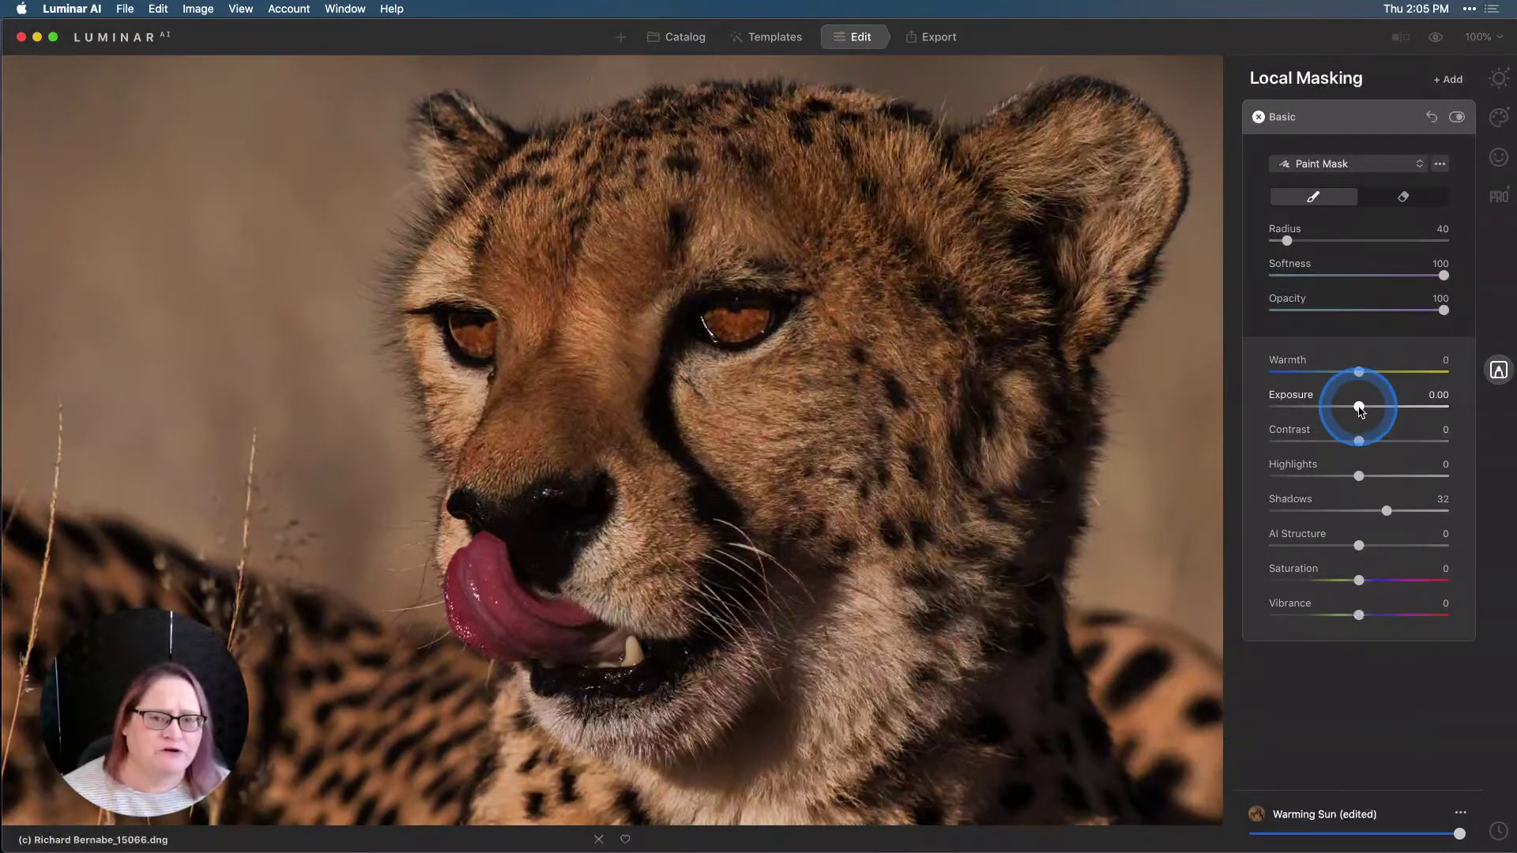
pyautogui.moveTo(1359, 412)
pyautogui.mouseDown()
pyautogui.moveTo(1383, 410)
pyautogui.moveTo(1362, 410)
pyautogui.mouseUp()
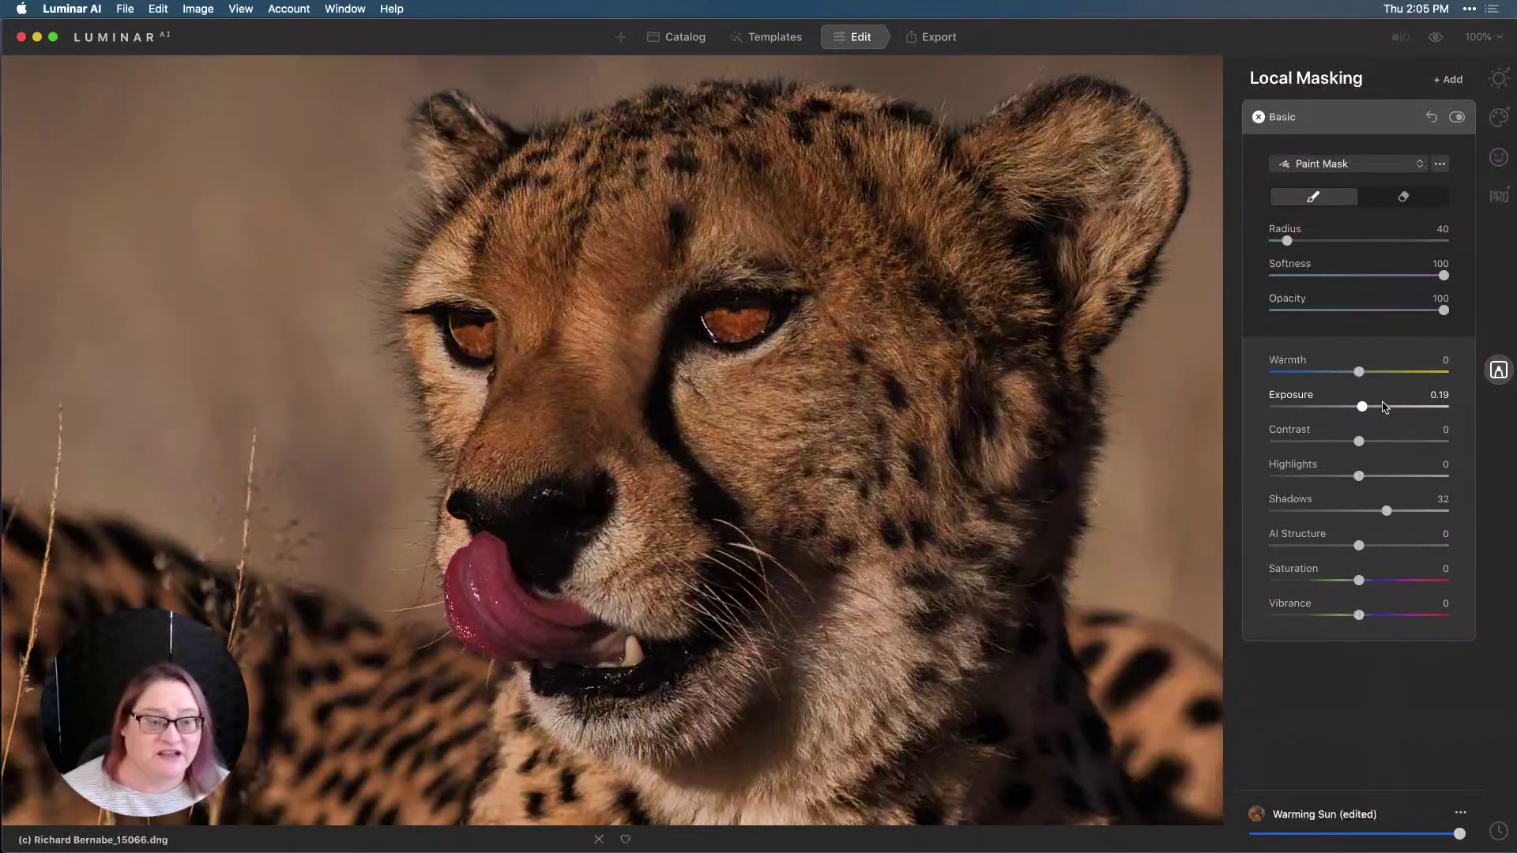
pyautogui.moveTo(1387, 511); pyautogui.dragTo(1382, 547)
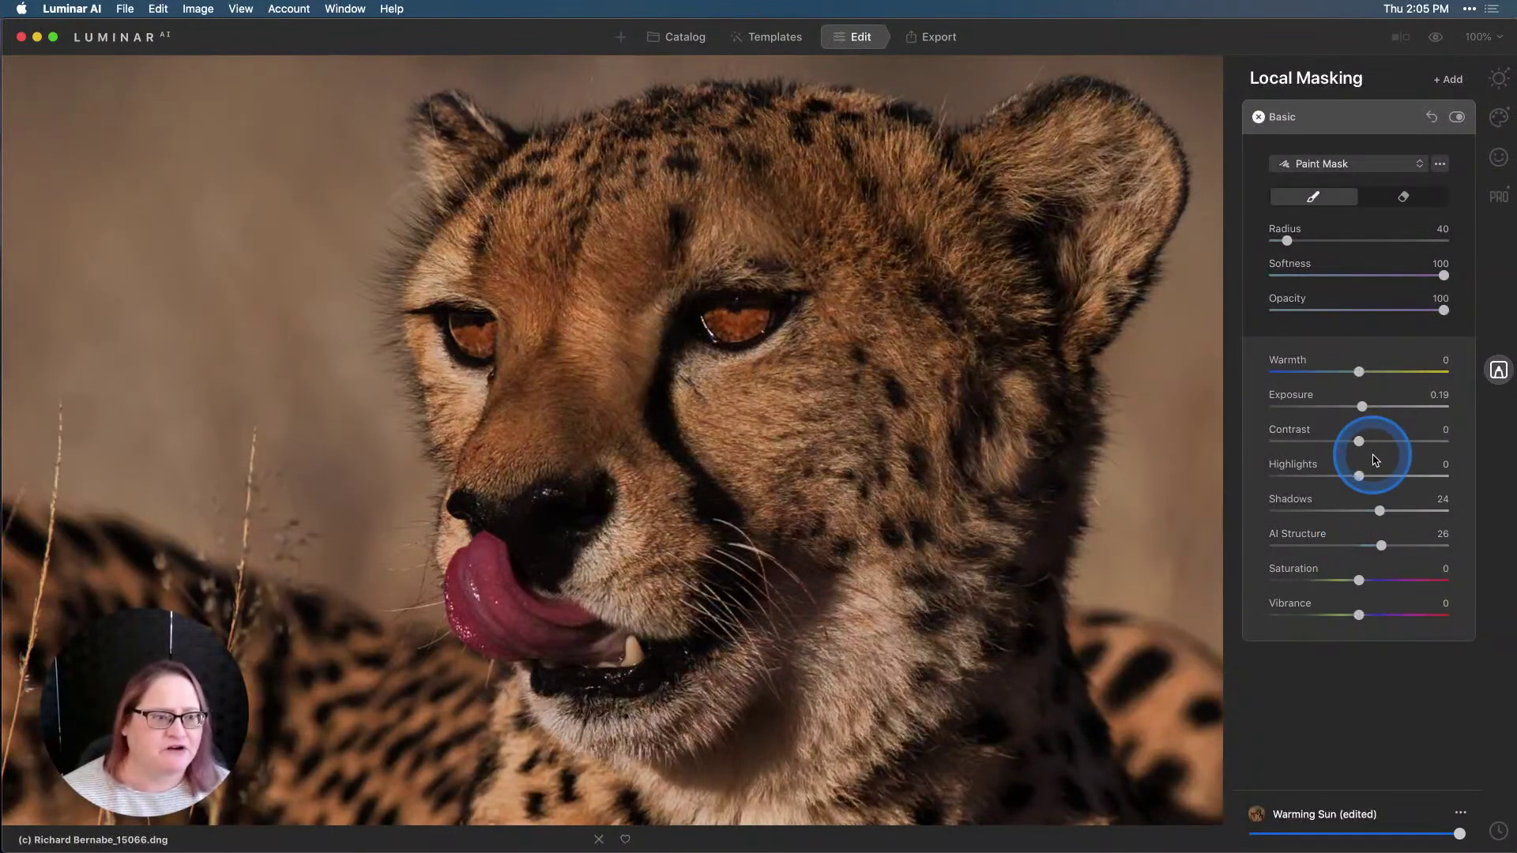
# Toggle the Basic eye mask off and on to compare the eyes.
pyautogui.click(1457, 118)
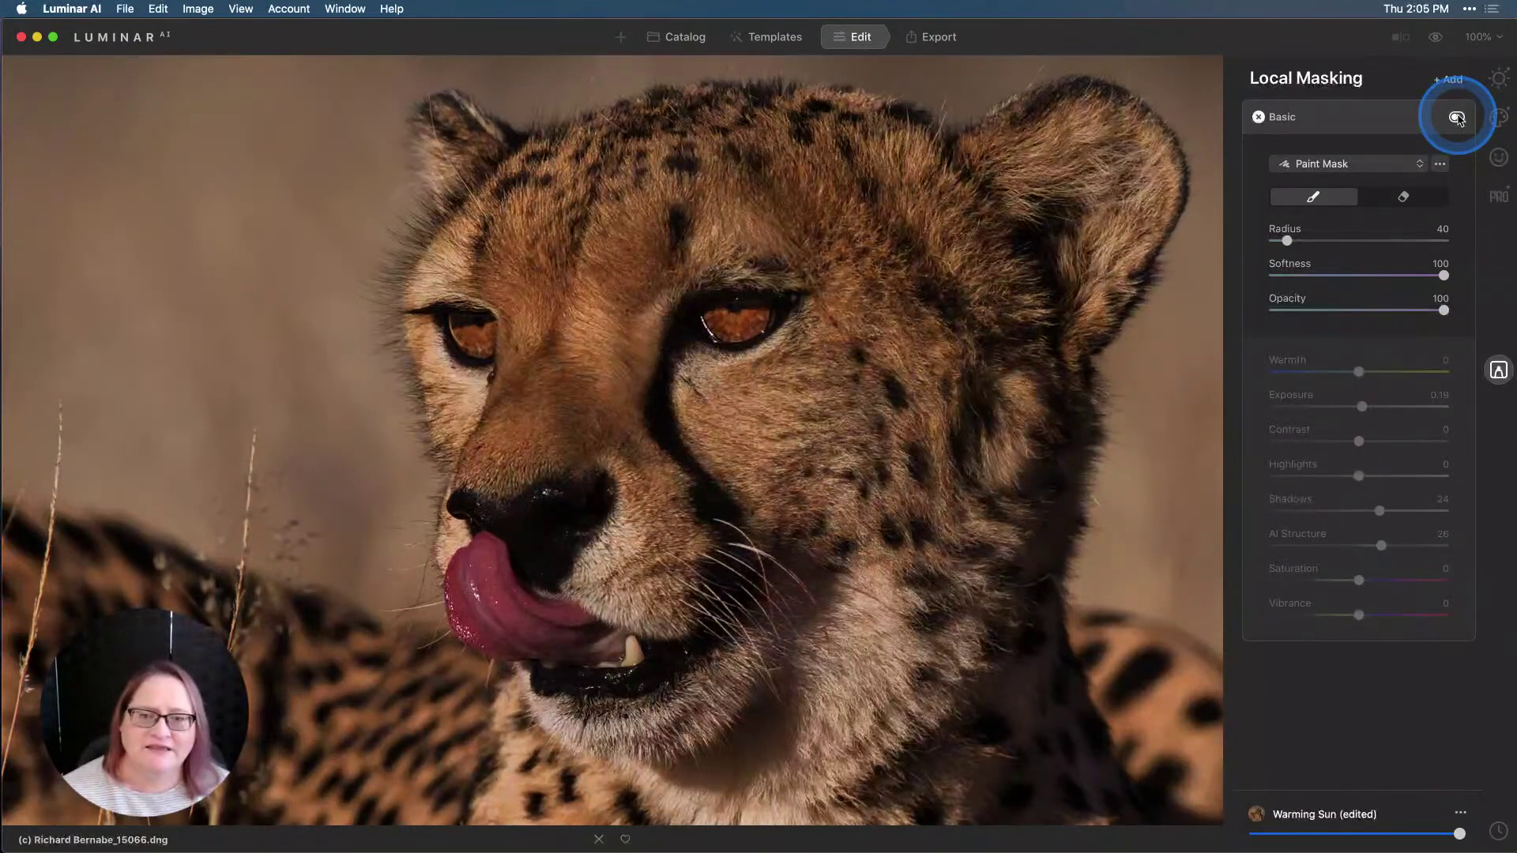
pyautogui.click(1457, 118)
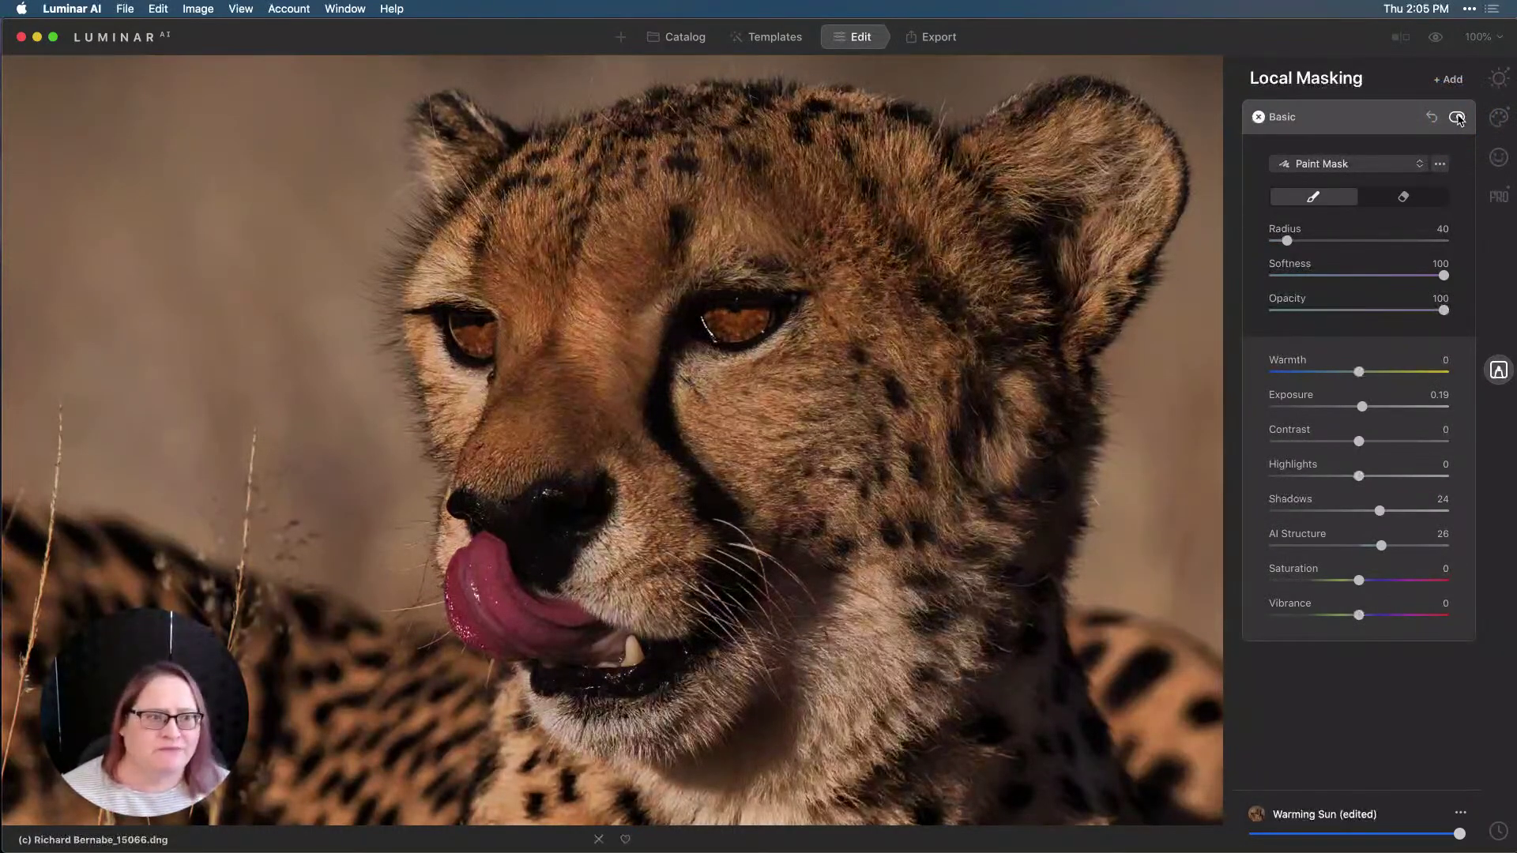
pyautogui.click(1458, 119)
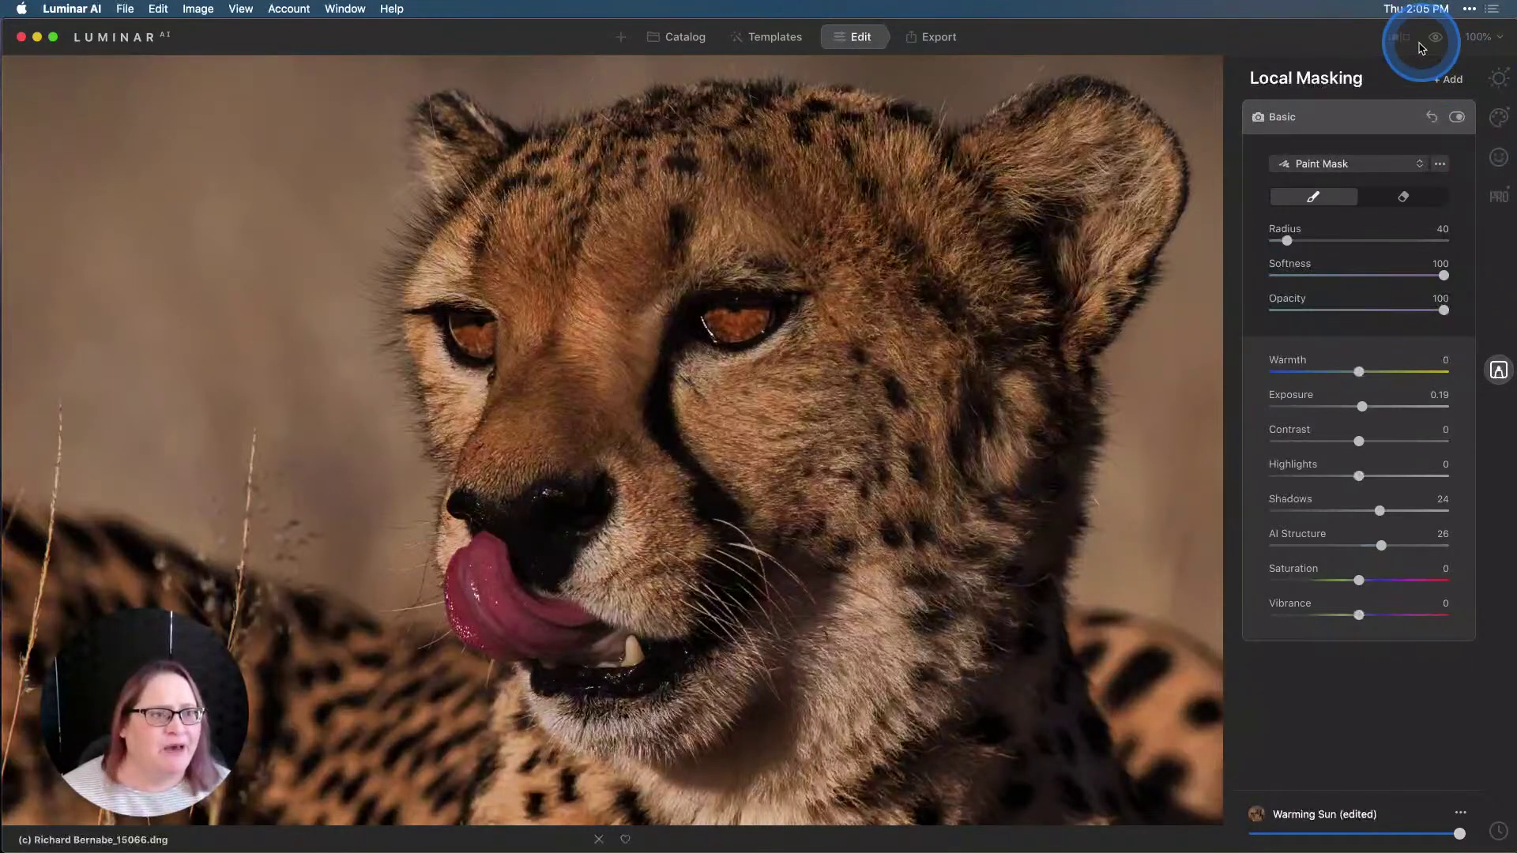
# Return to the Essentials tools and fit the whole photo to the screen.
pyautogui.click(1497, 77)
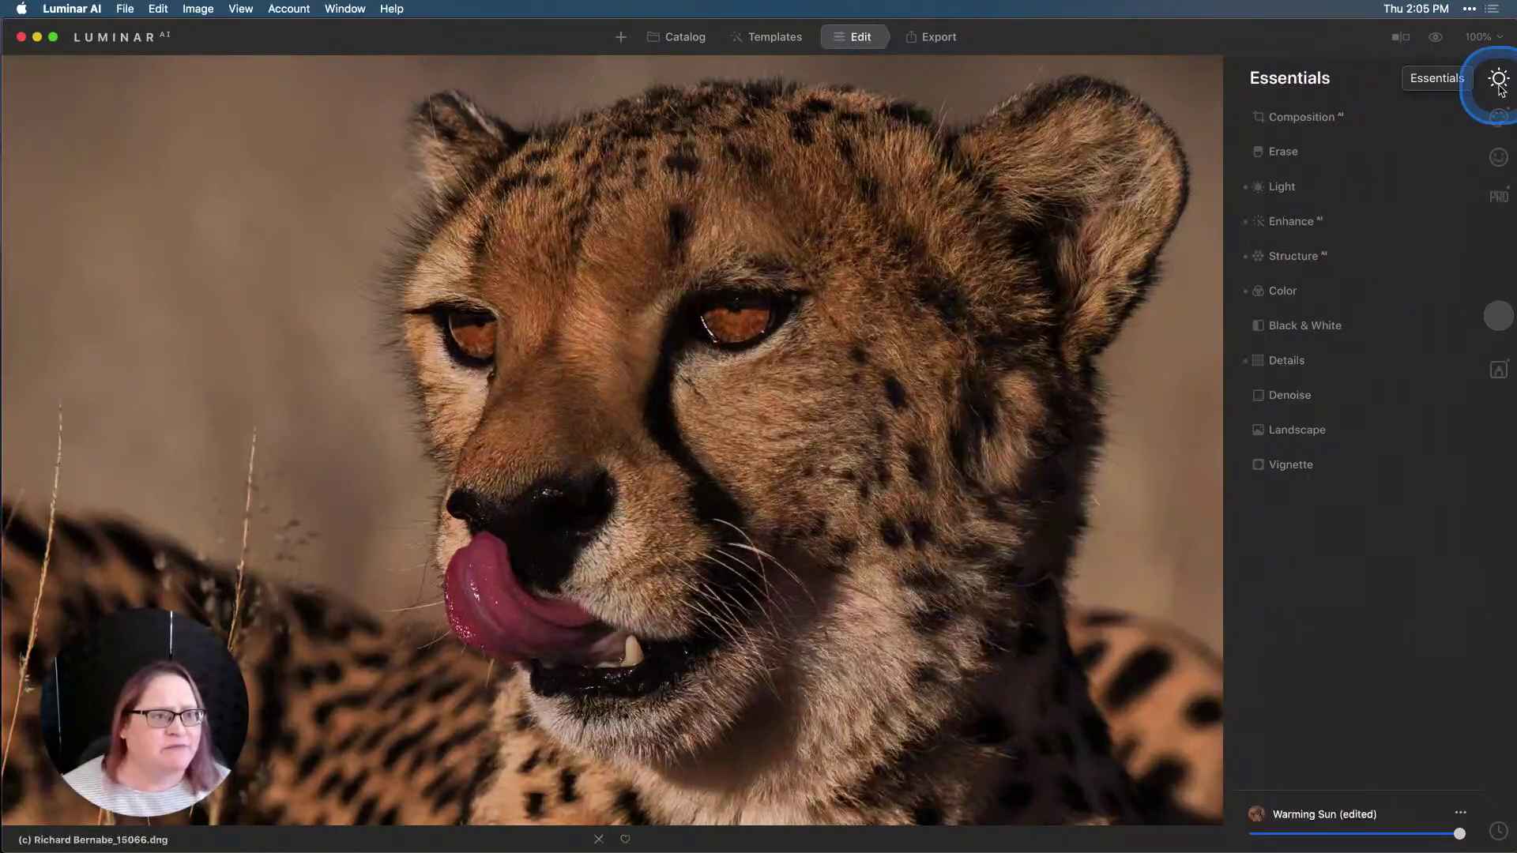
pyautogui.click(1145, 224)
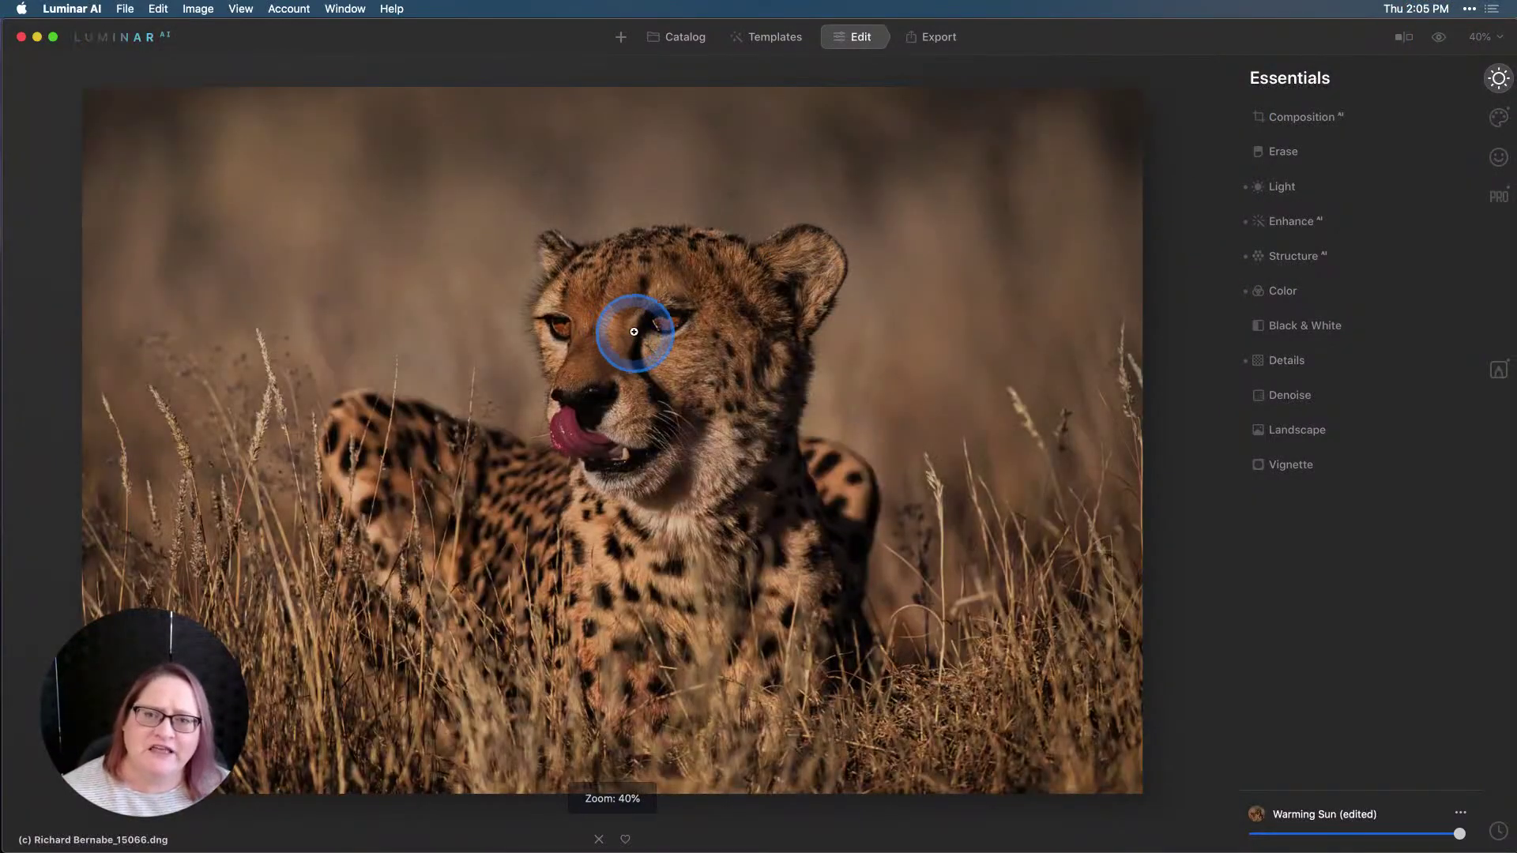
pyautogui.click(1499, 41)
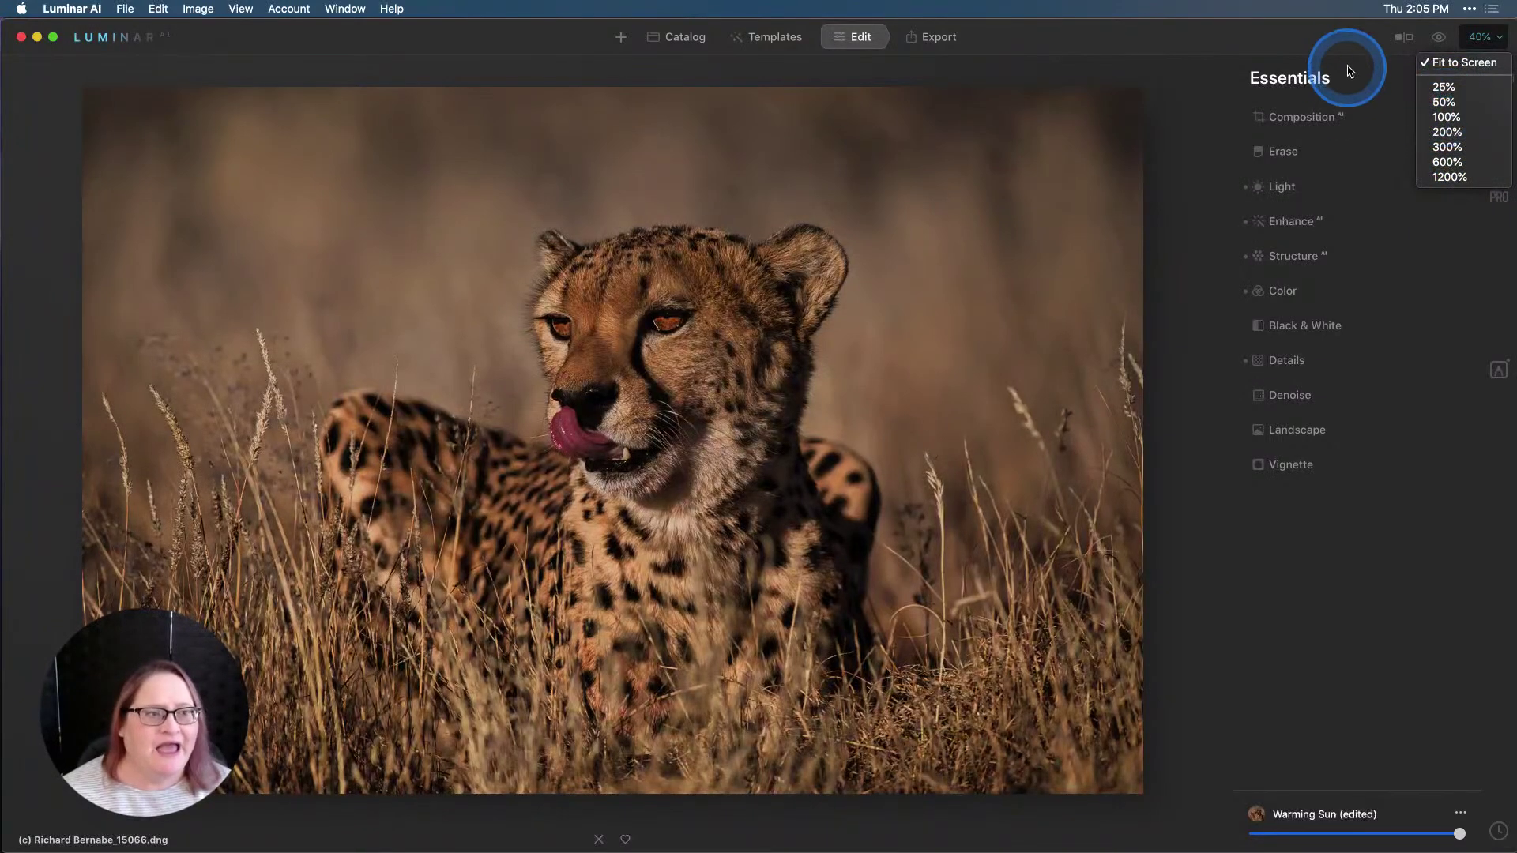
pyautogui.click(1441, 44)
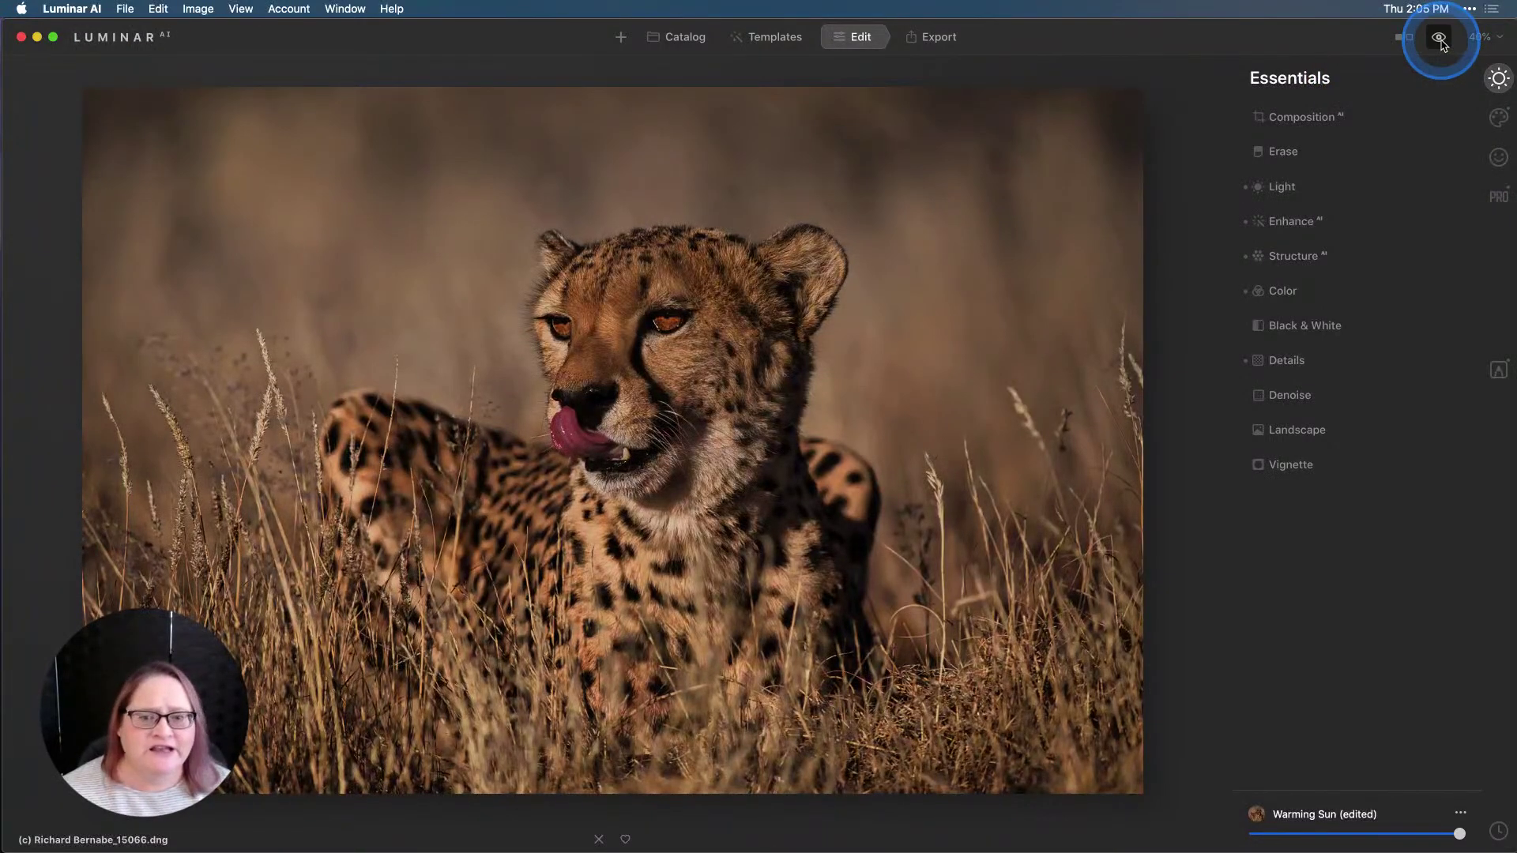
pyautogui.click(1441, 41)
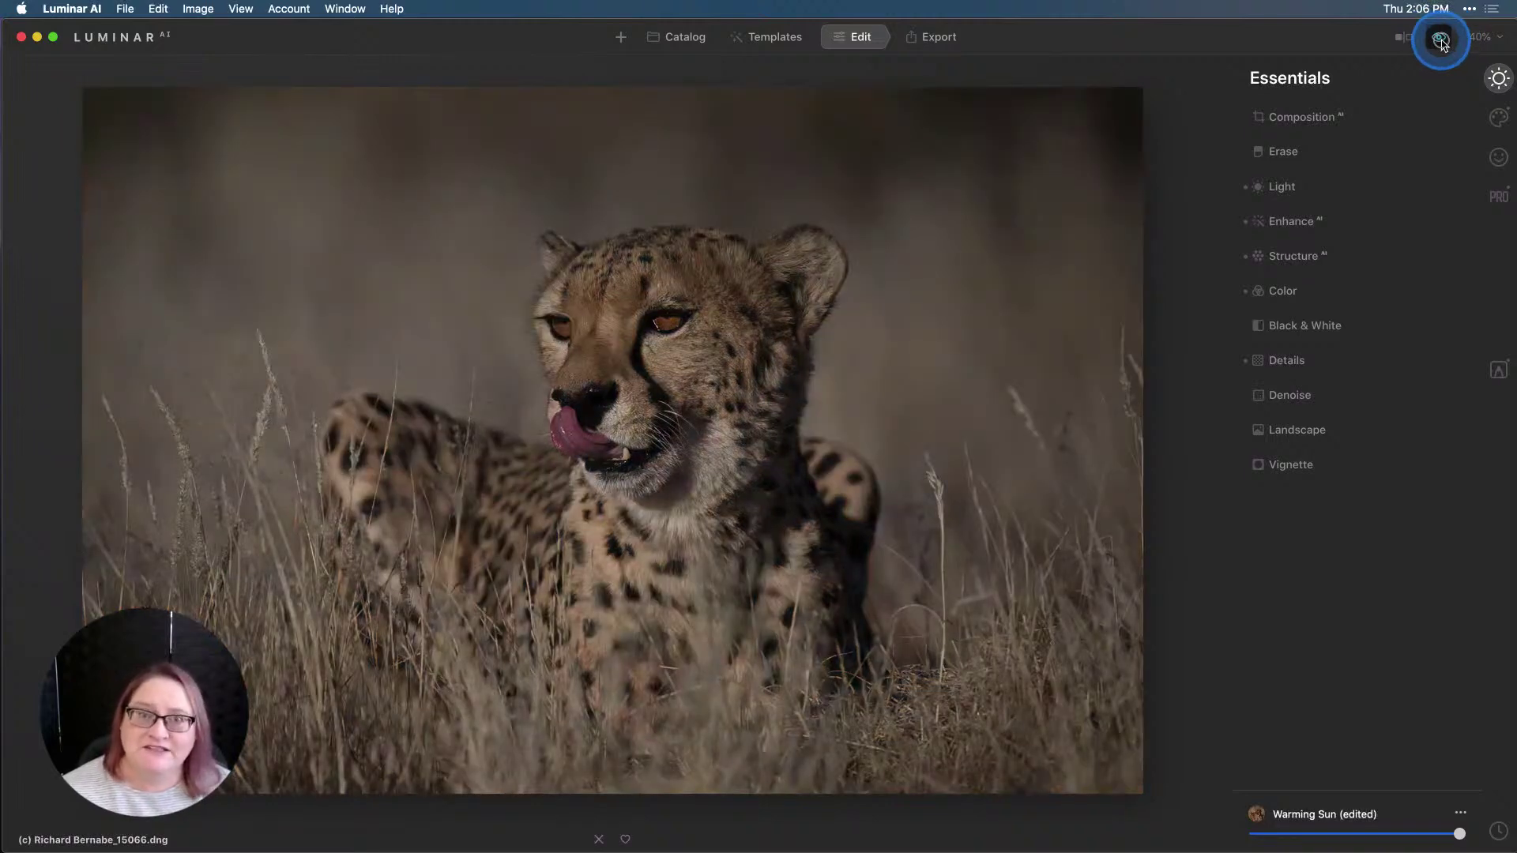
pyautogui.click(1441, 41)
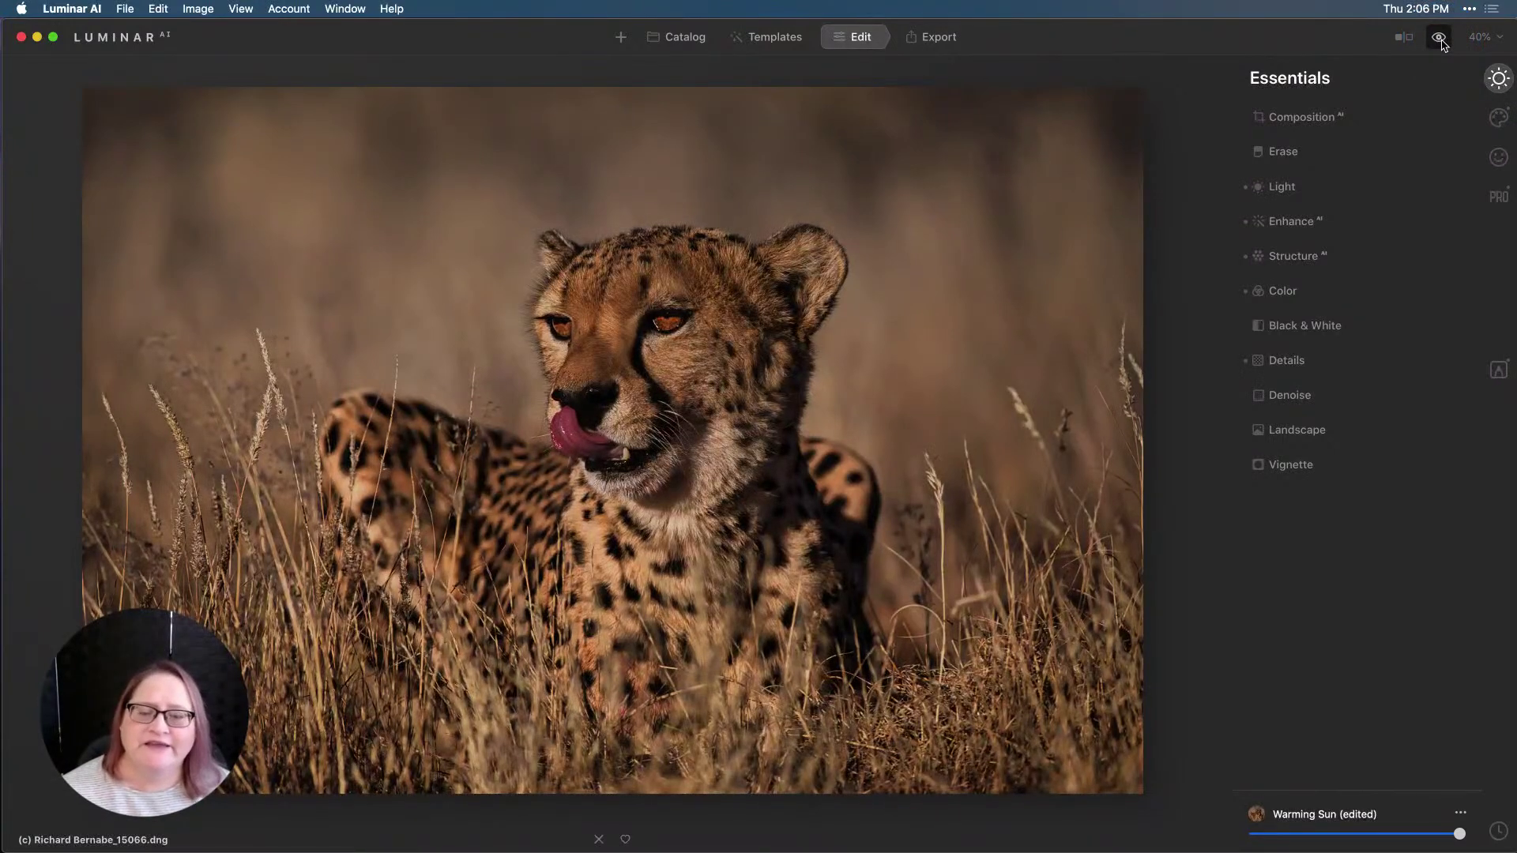
pyautogui.click(1441, 41)
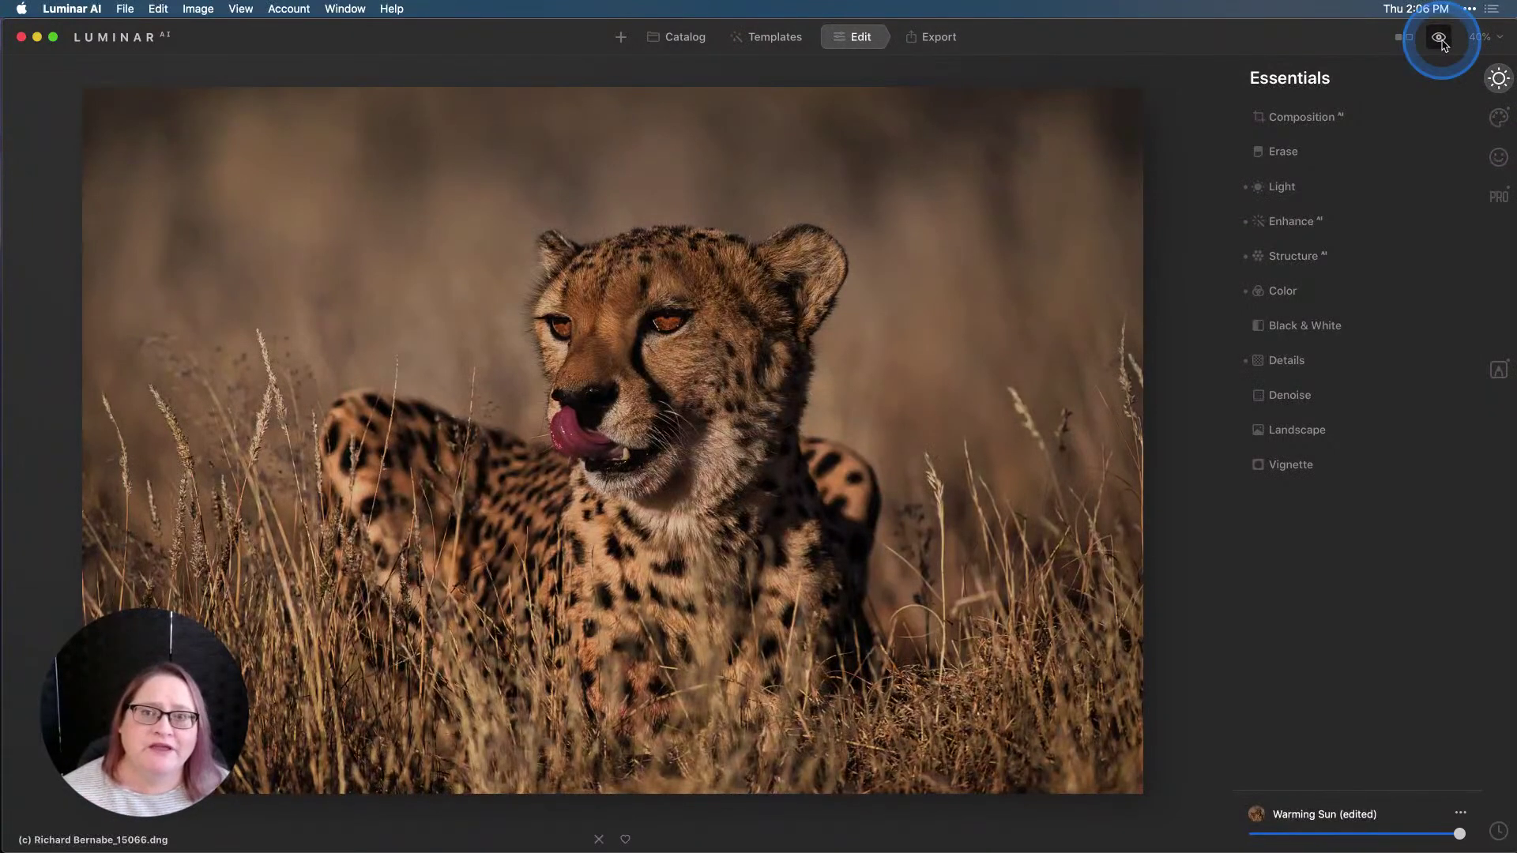
pyautogui.click(1441, 41)
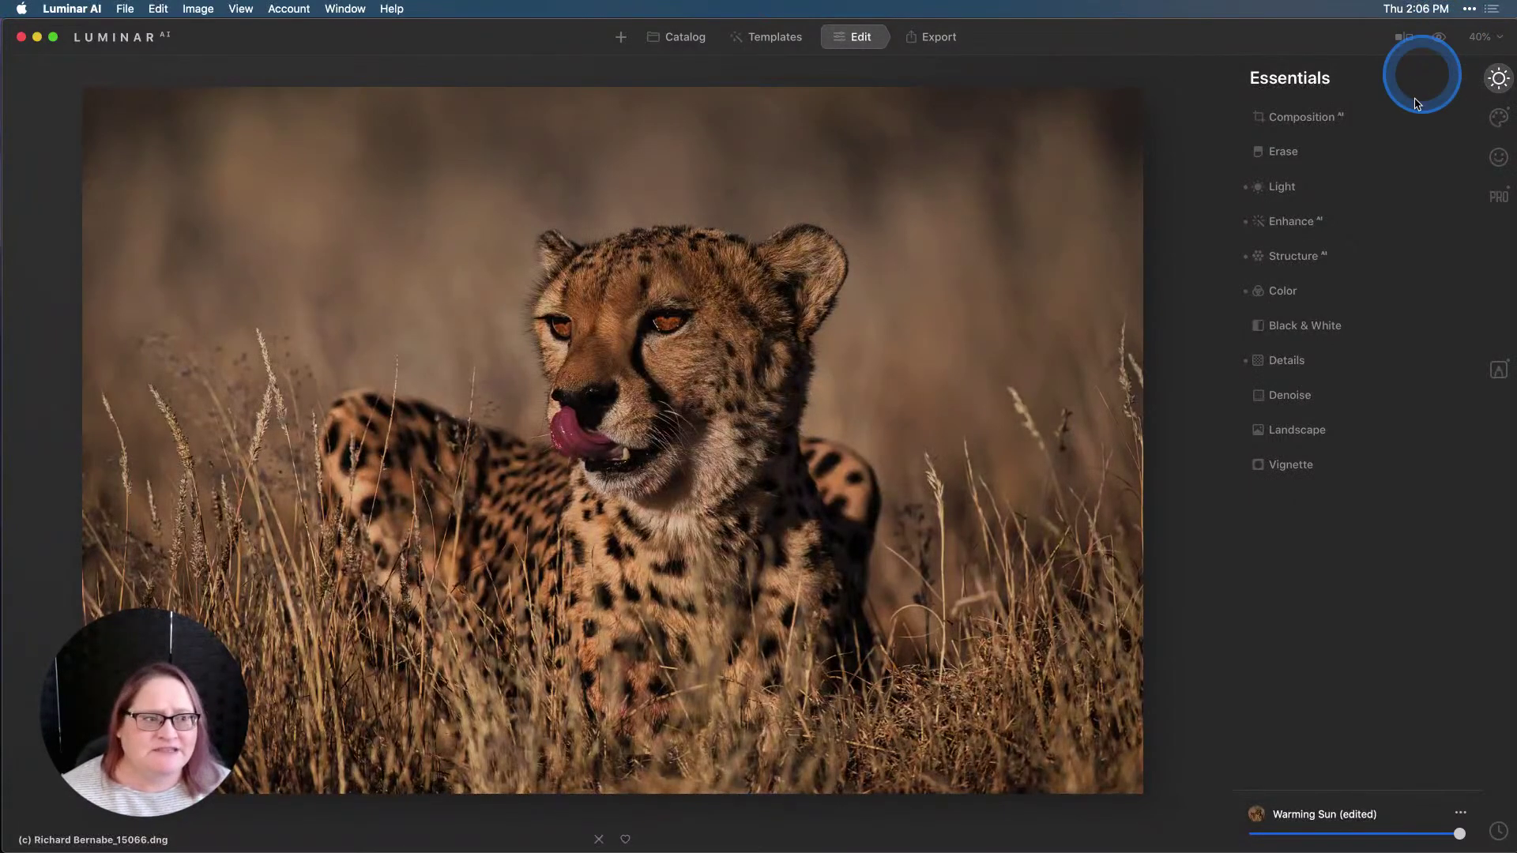
# Open the Portrait tools and expand the Face section's eye settings.
pyautogui.click(1499, 158)
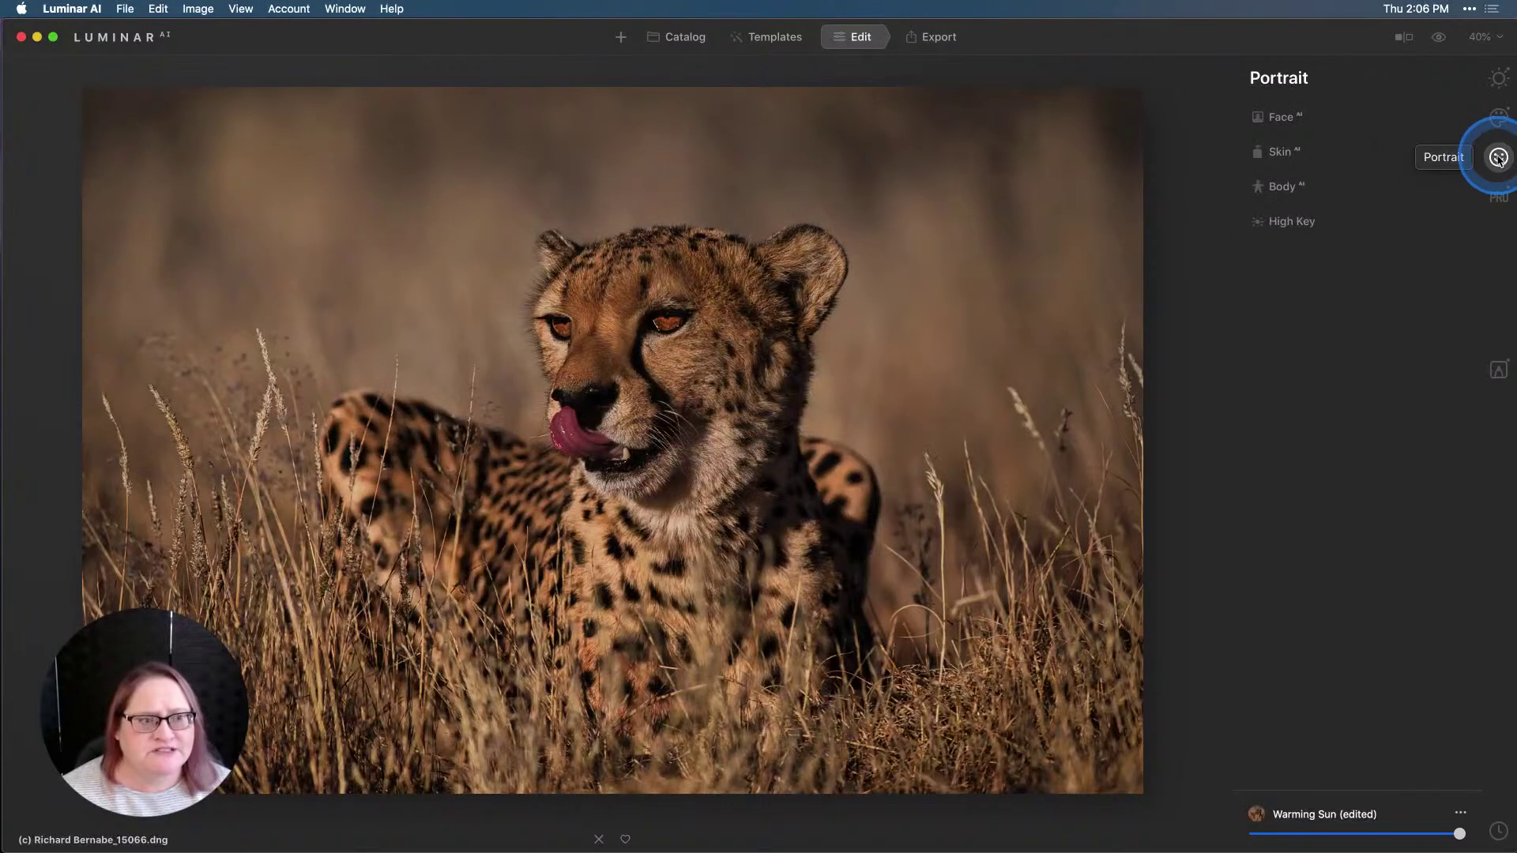
pyautogui.click(1315, 117)
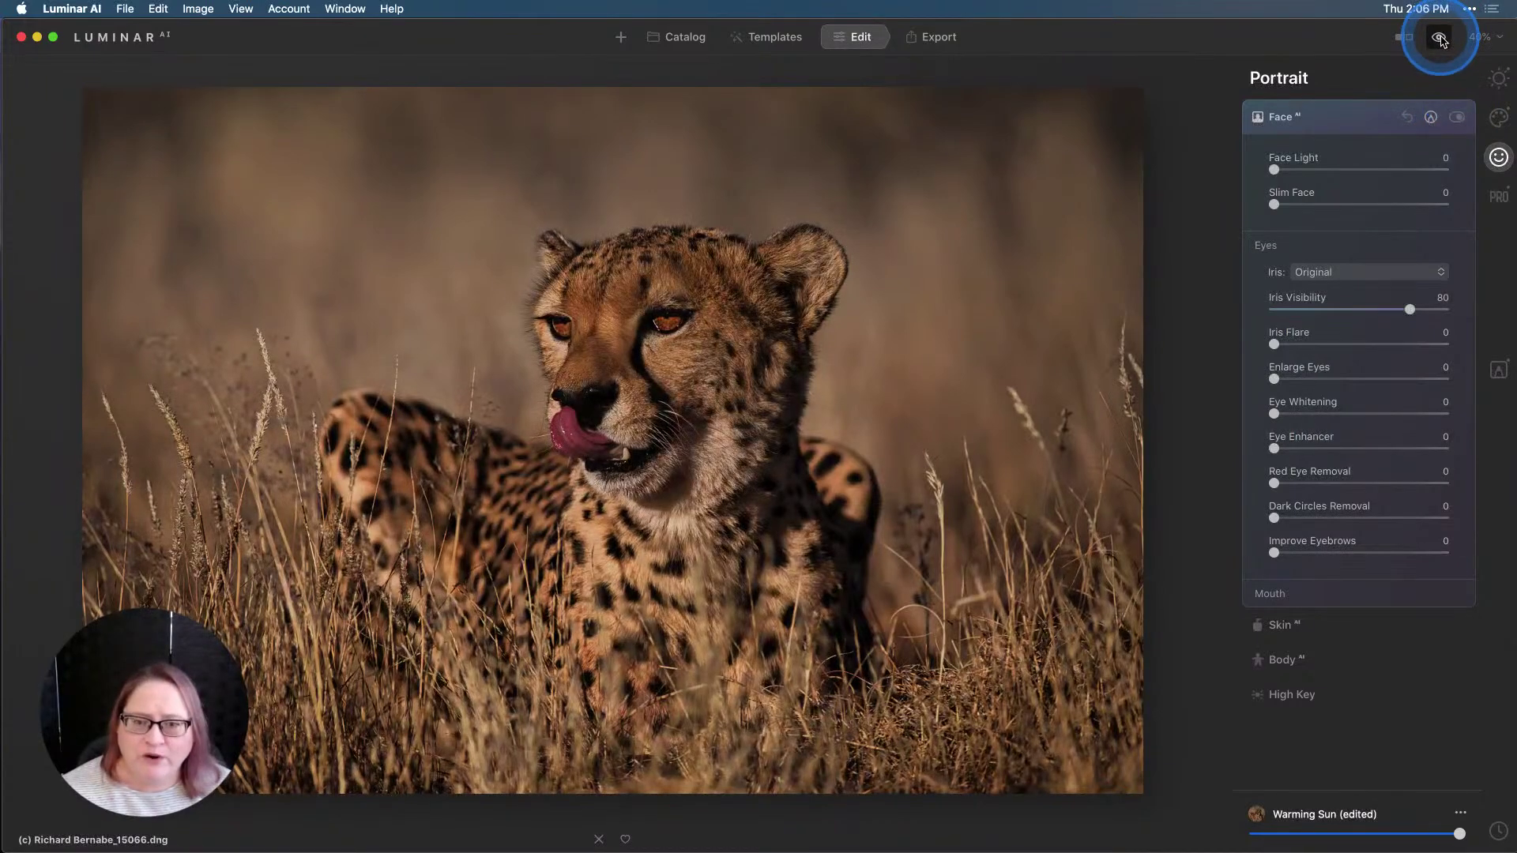
pyautogui.click(1439, 38)
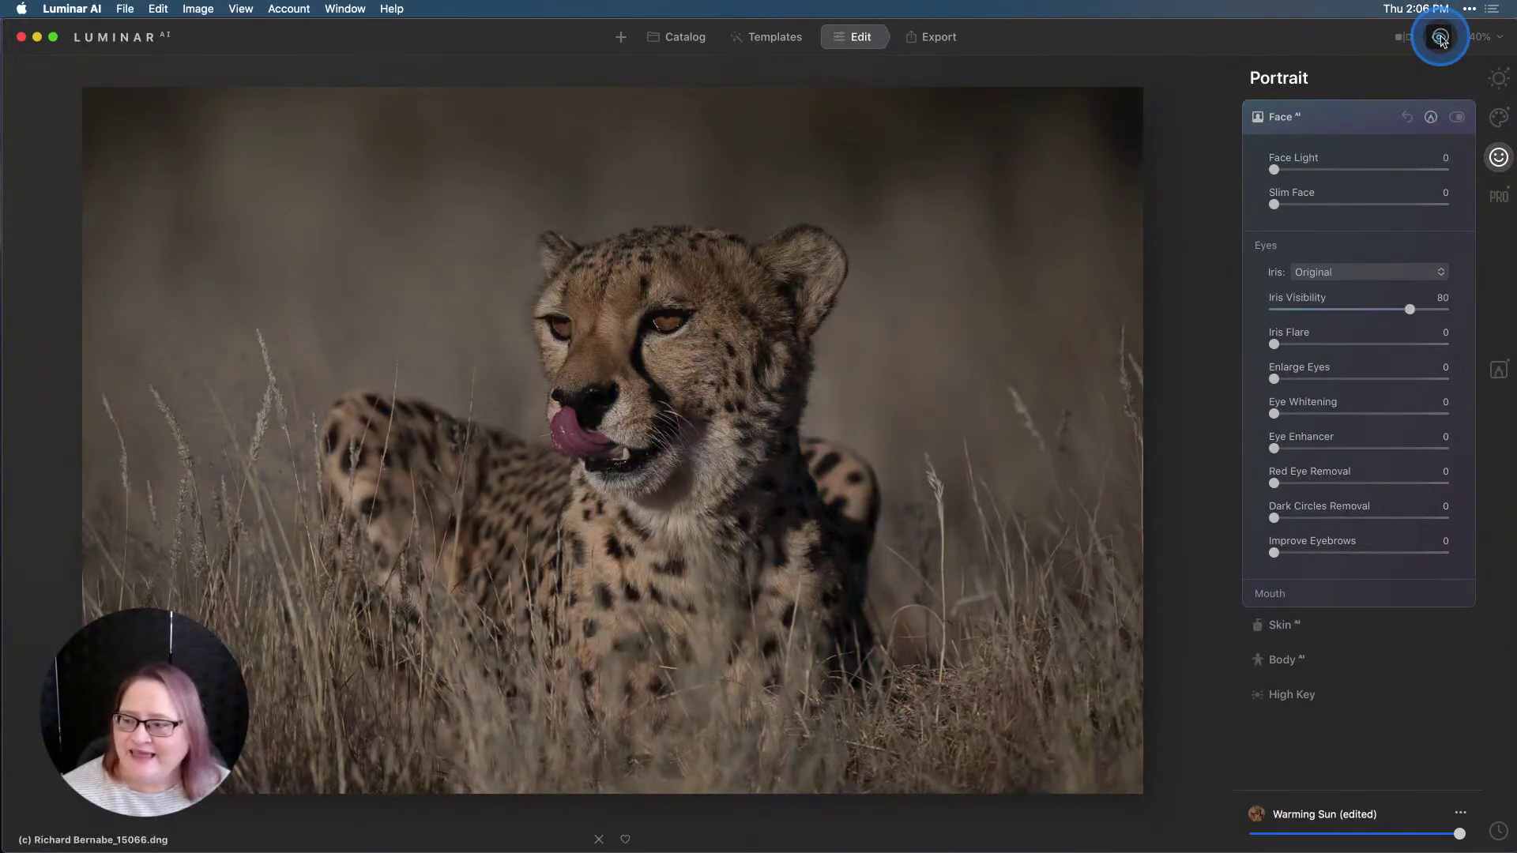
pyautogui.click(1438, 38)
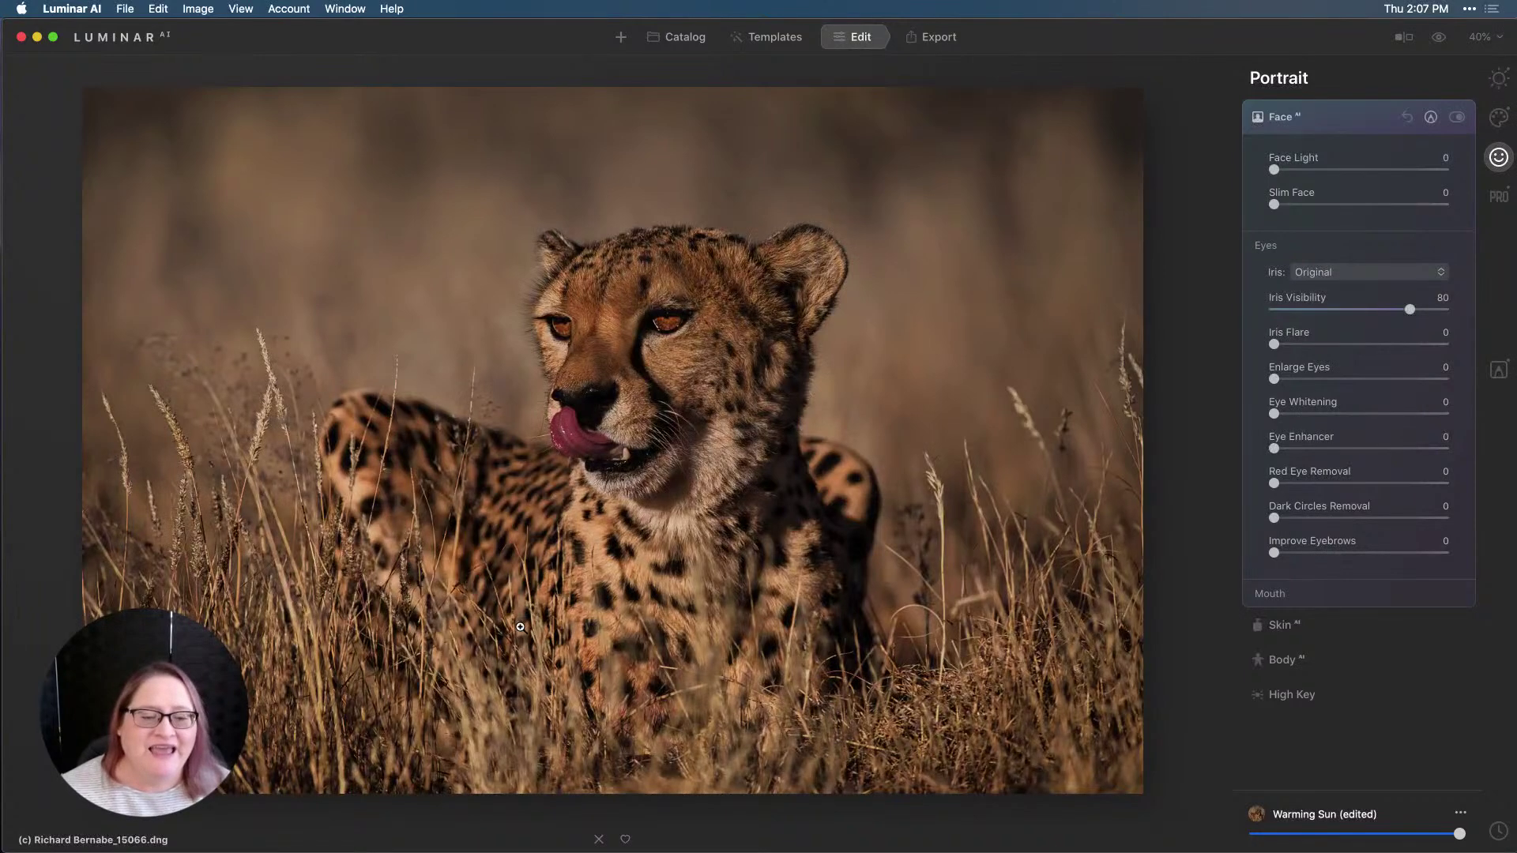
pyautogui.click(522, 625)
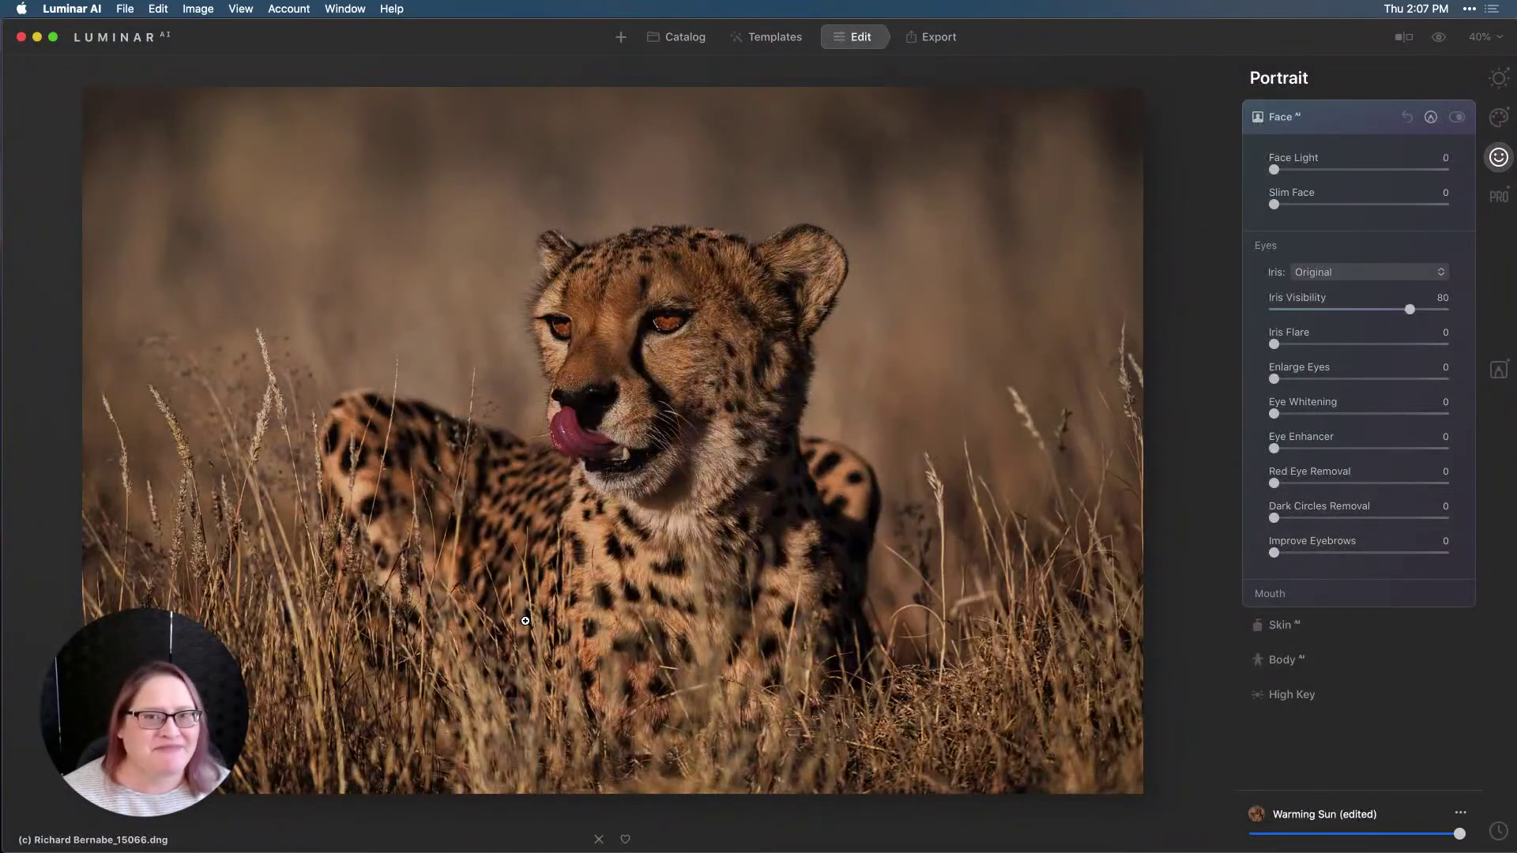
pyautogui.click(526, 621)
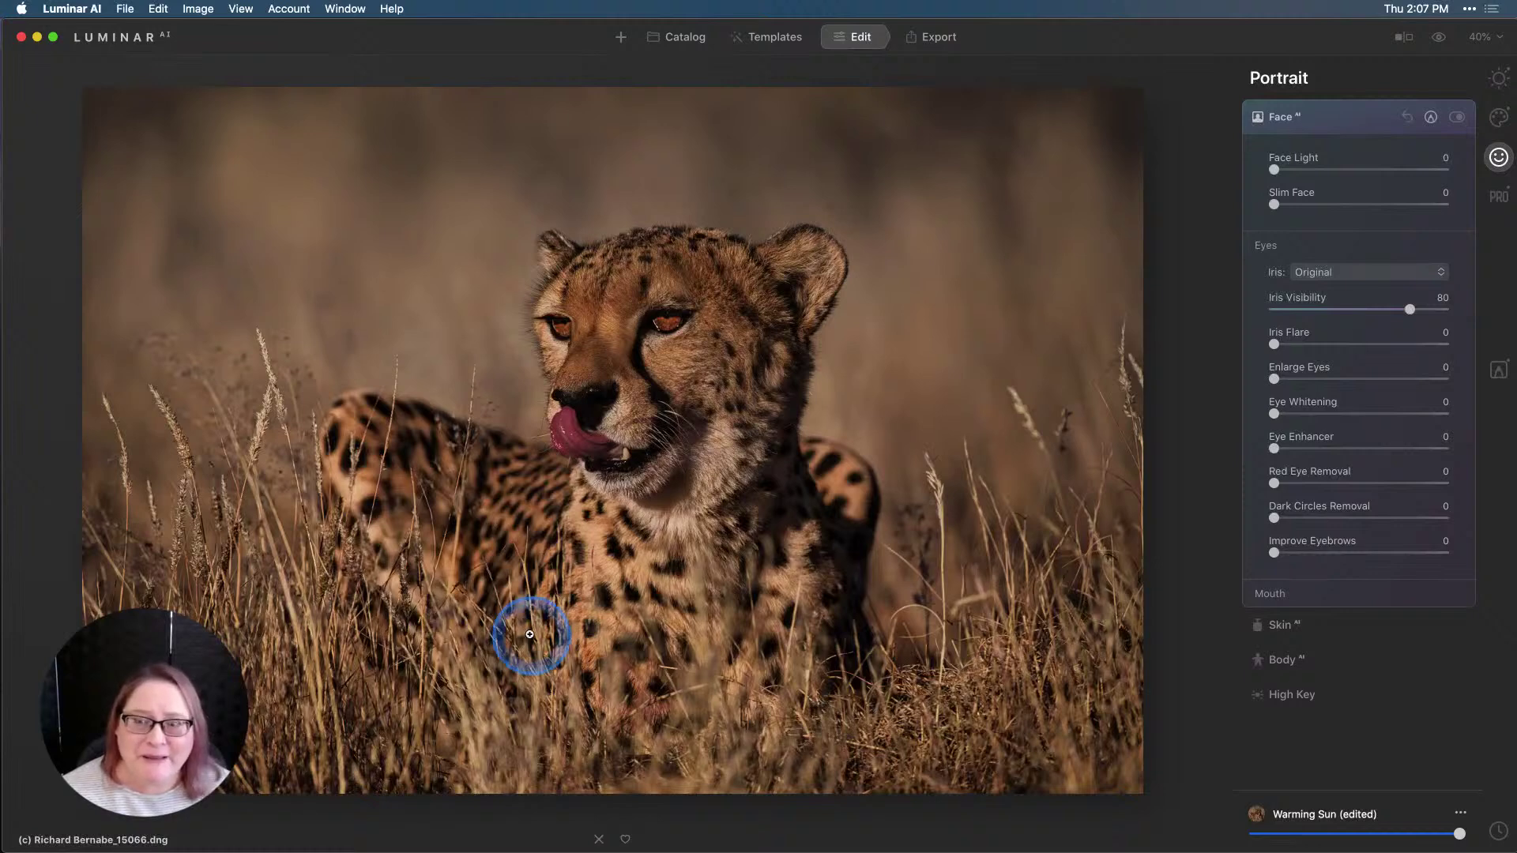